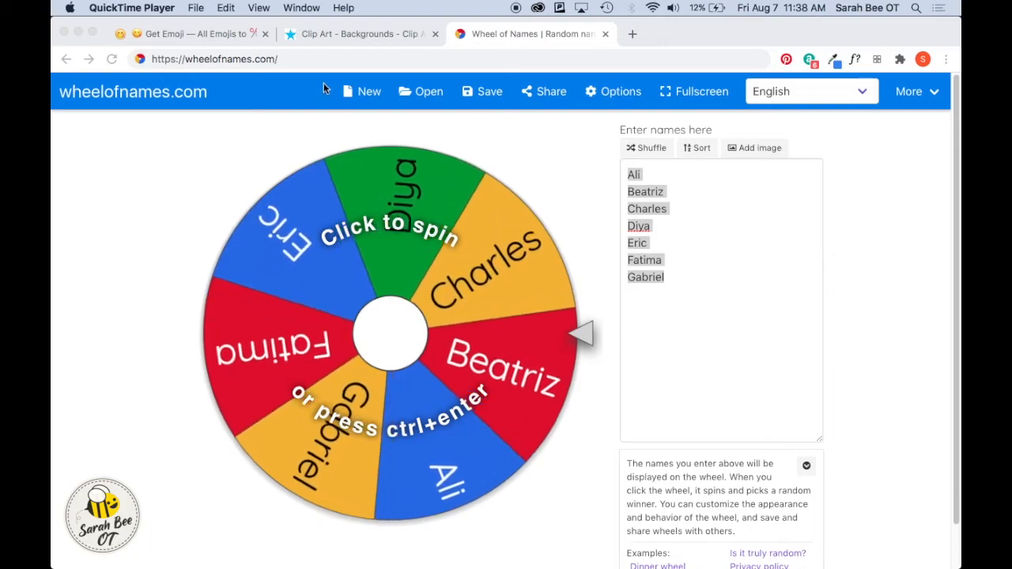
left_click_drag(292, 57, 150, 63)
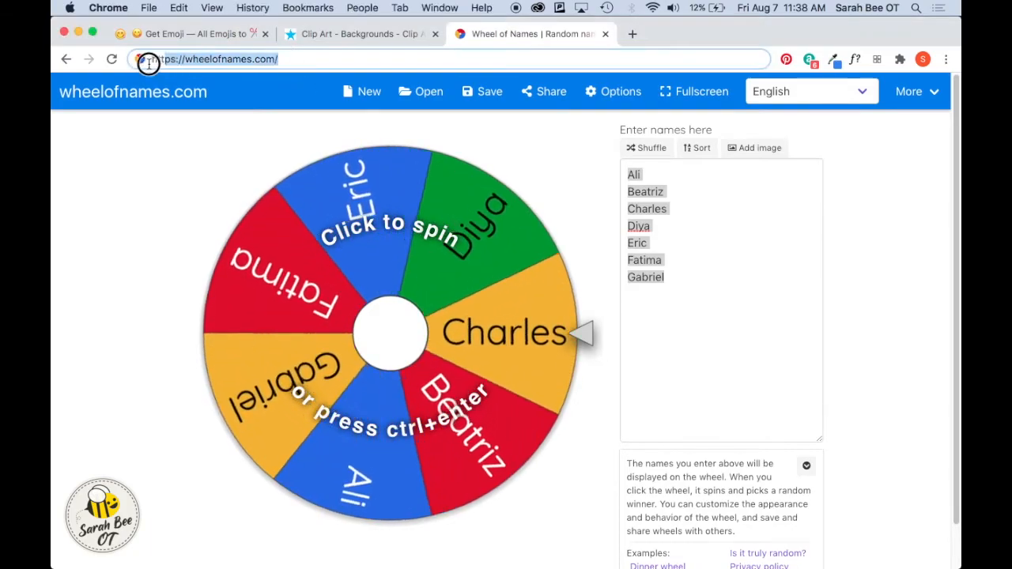
left_click(909, 267)
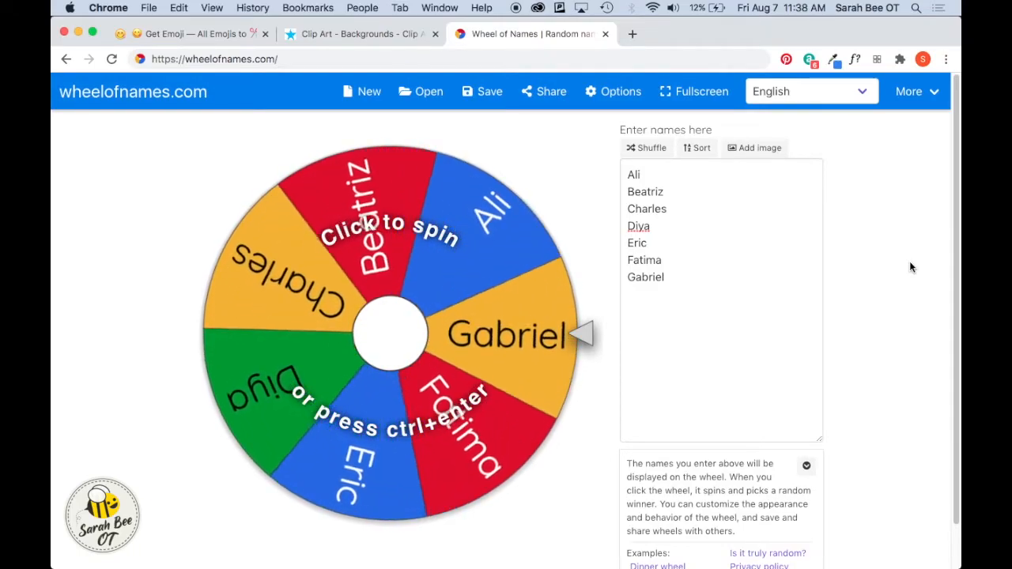
- Delete all the default names from the wheel's entry list
left_click(711, 285)
left_click_drag(711, 285, 622, 179)
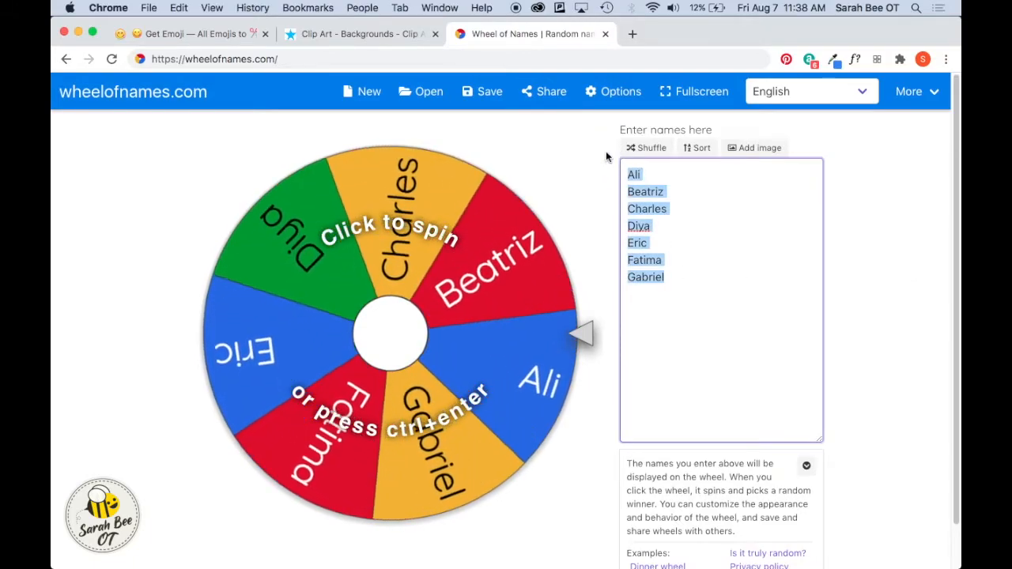
key("BackSpace")
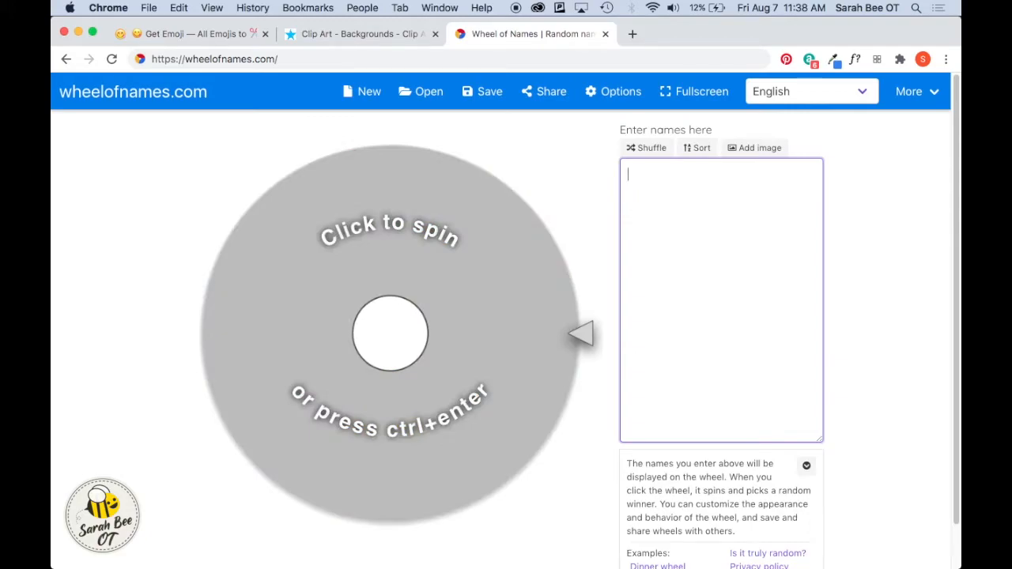
- Enter A, B, C and a first name as separate wheel entries, each on its own line
type("ABC")
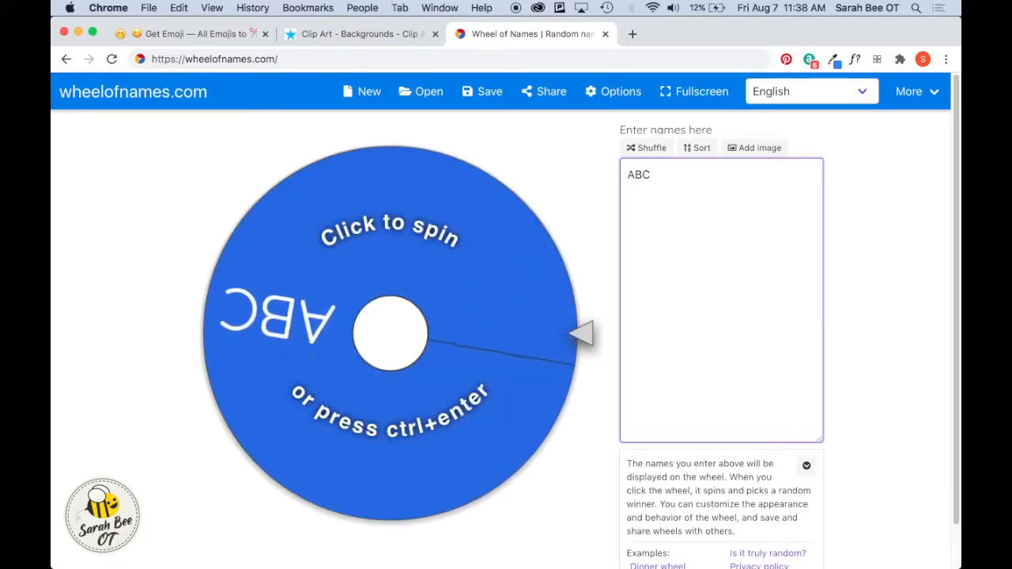
key("Return")
type("Sarah")
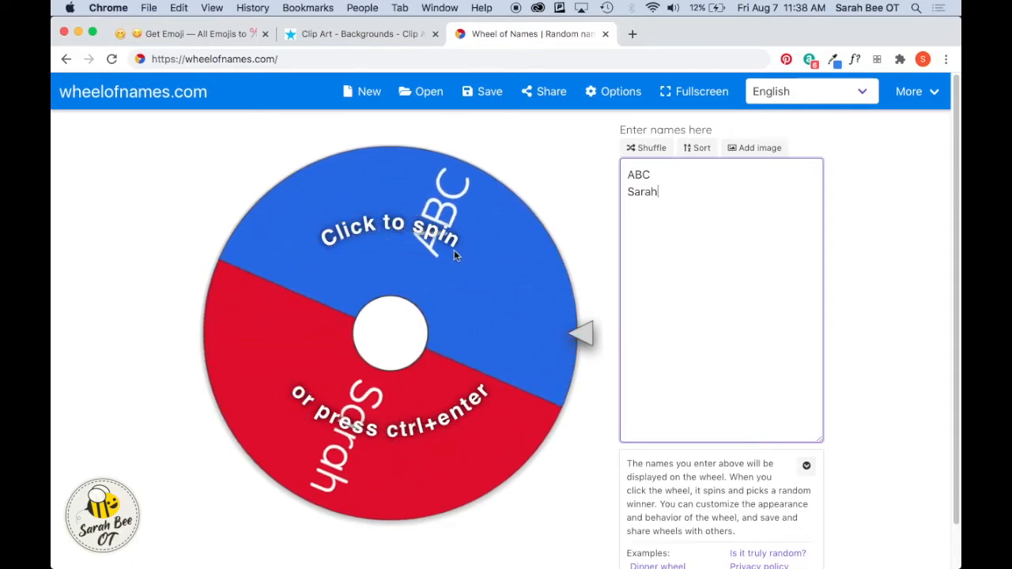
left_click(635, 175)
key("Return")
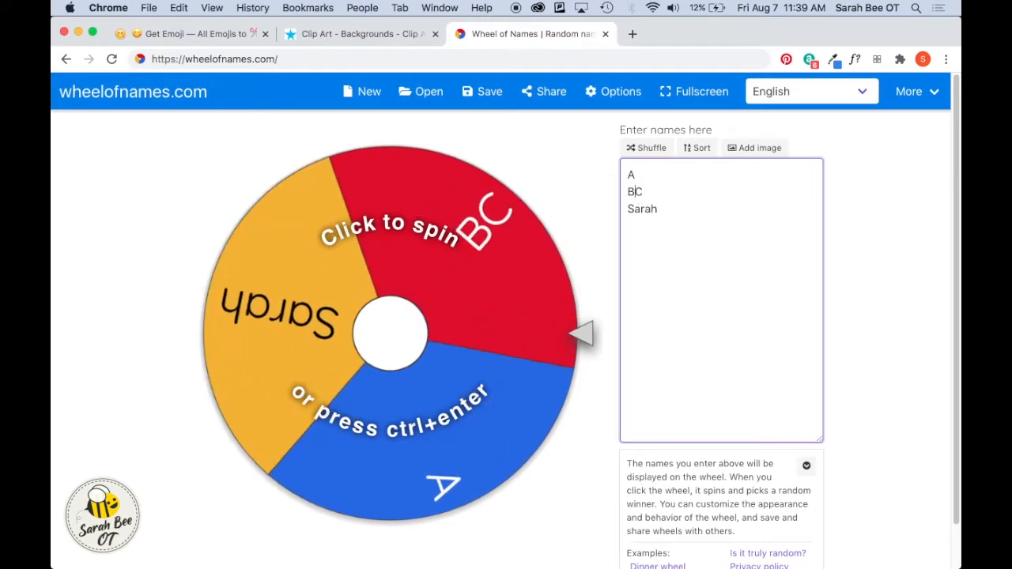
key("Right")
key("Return")
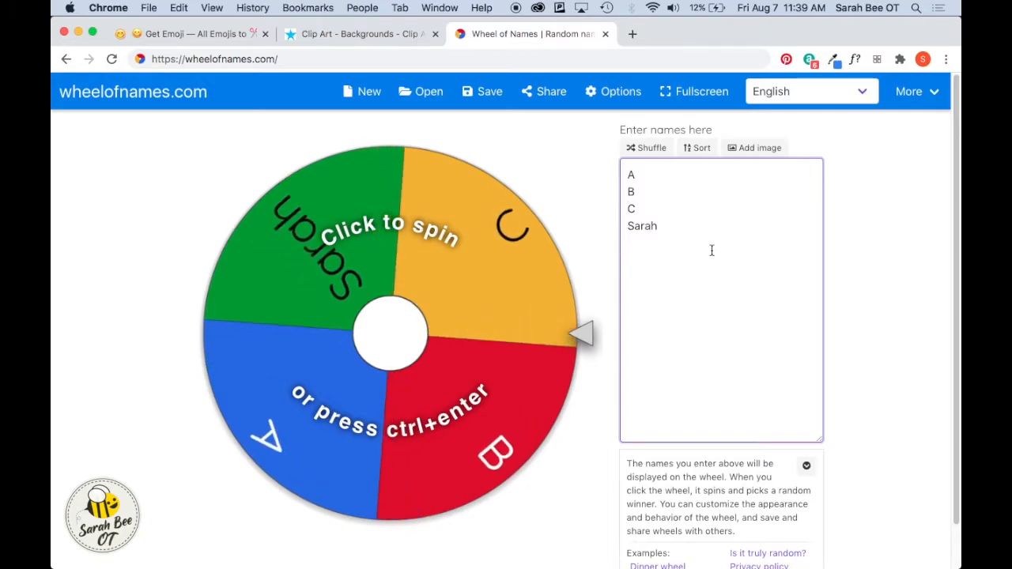
- Clear the wheel entries, switch to Word and insert a Δ symbol after the × and □ in the document
left_click_drag(712, 251, 583, 164)
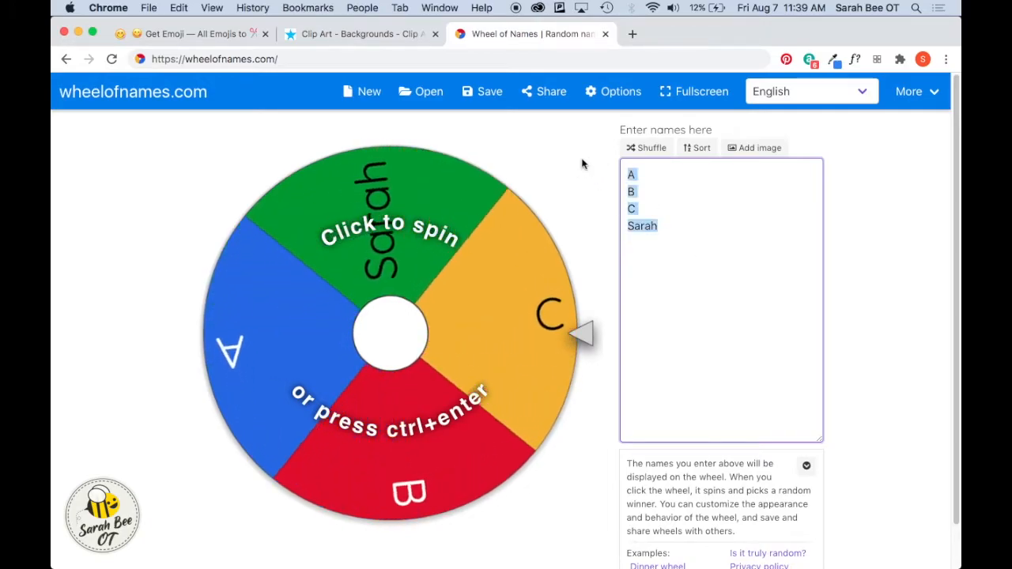
key("BackSpace")
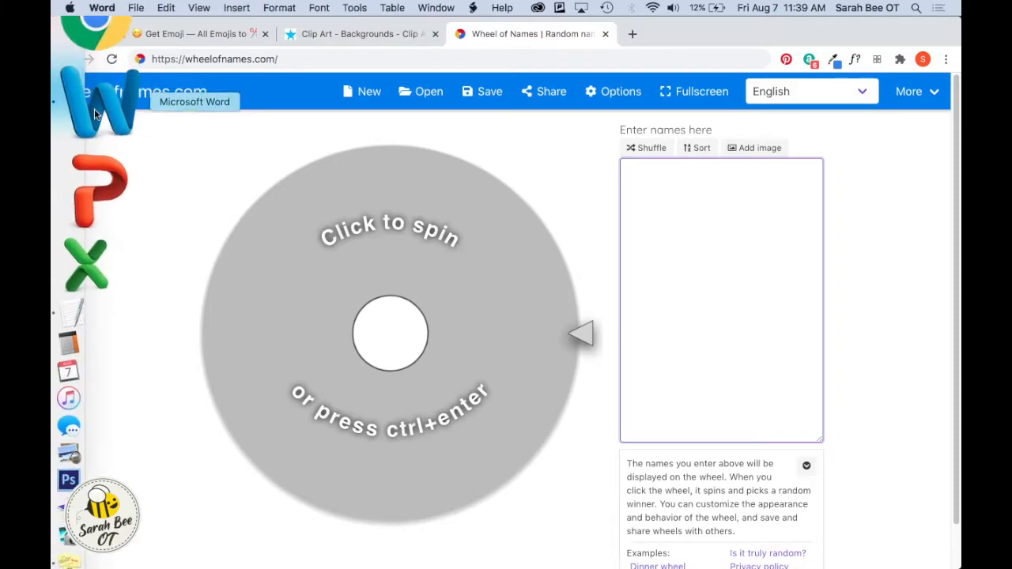
left_click(95, 108)
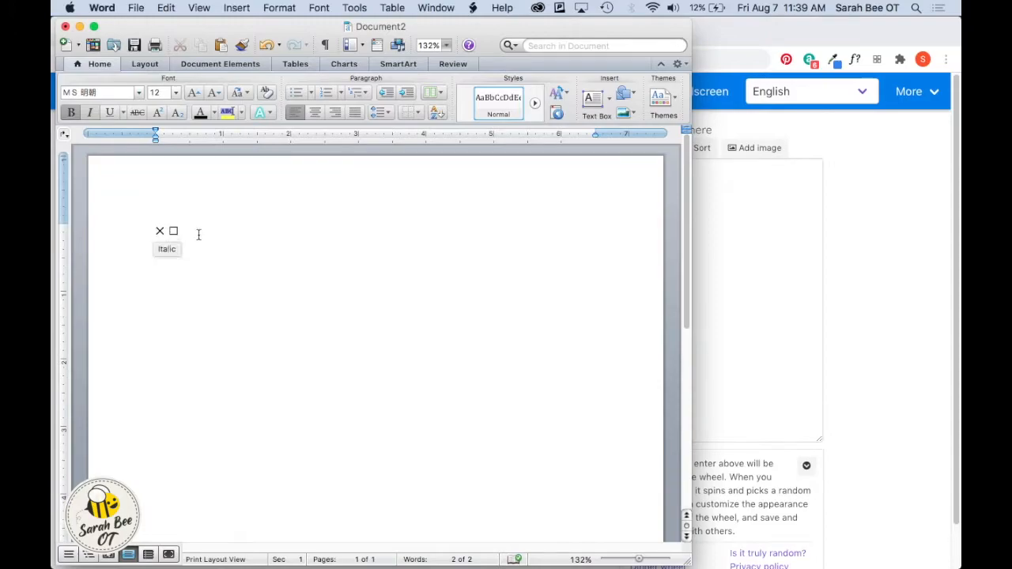
left_click(237, 7)
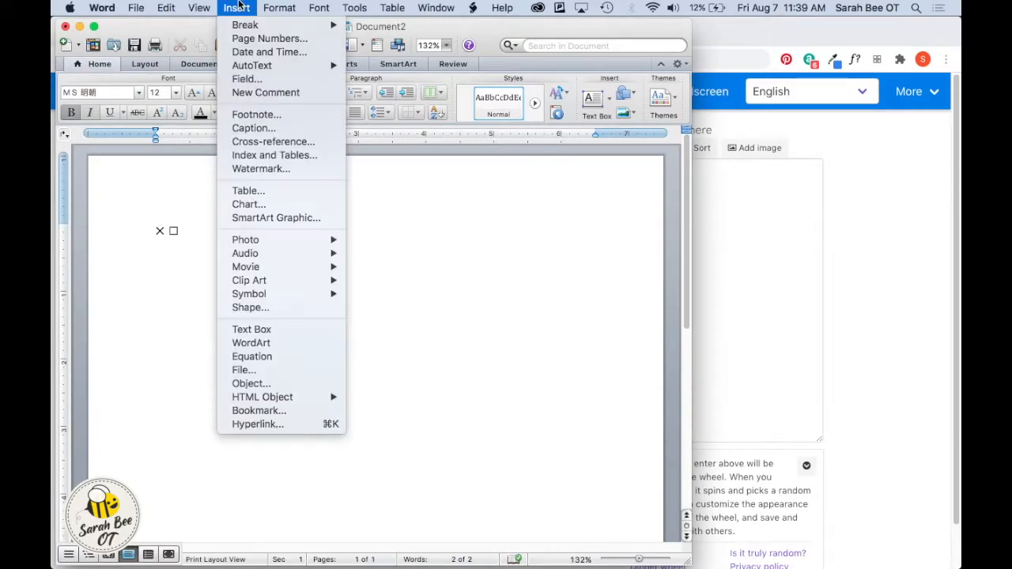
mouse_move(308, 294)
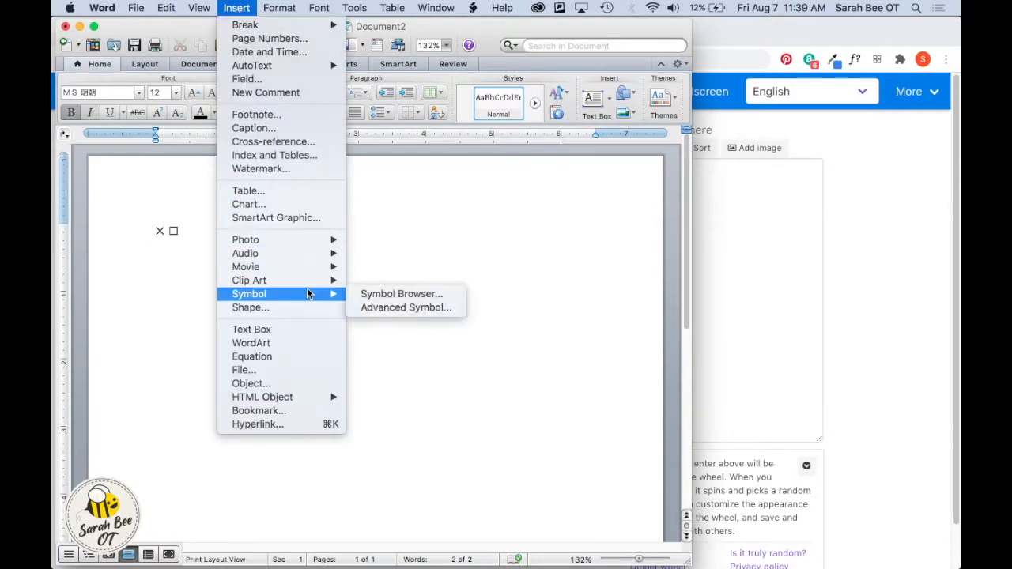
left_click(370, 295)
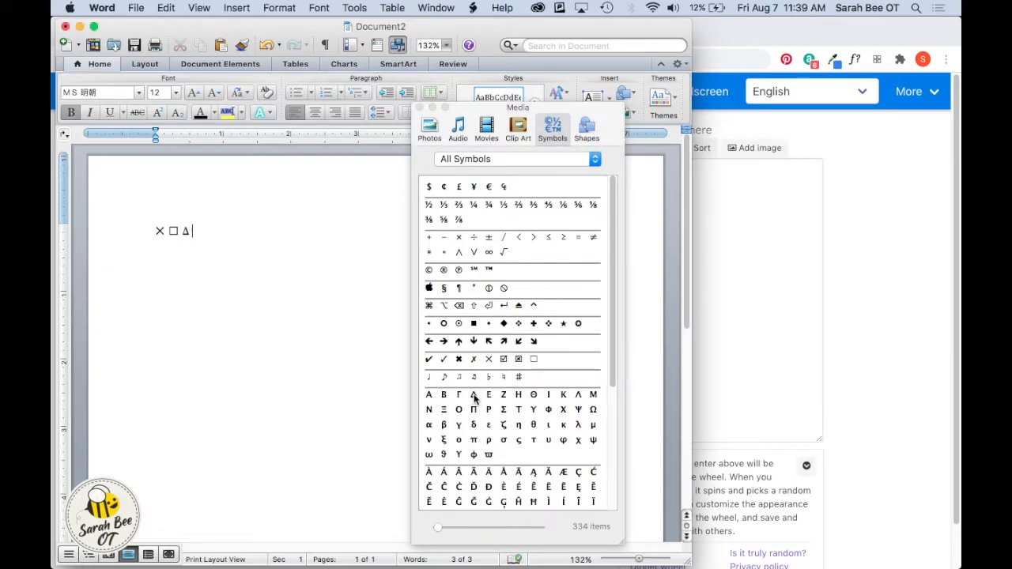
left_click_drag(474, 397, 219, 230)
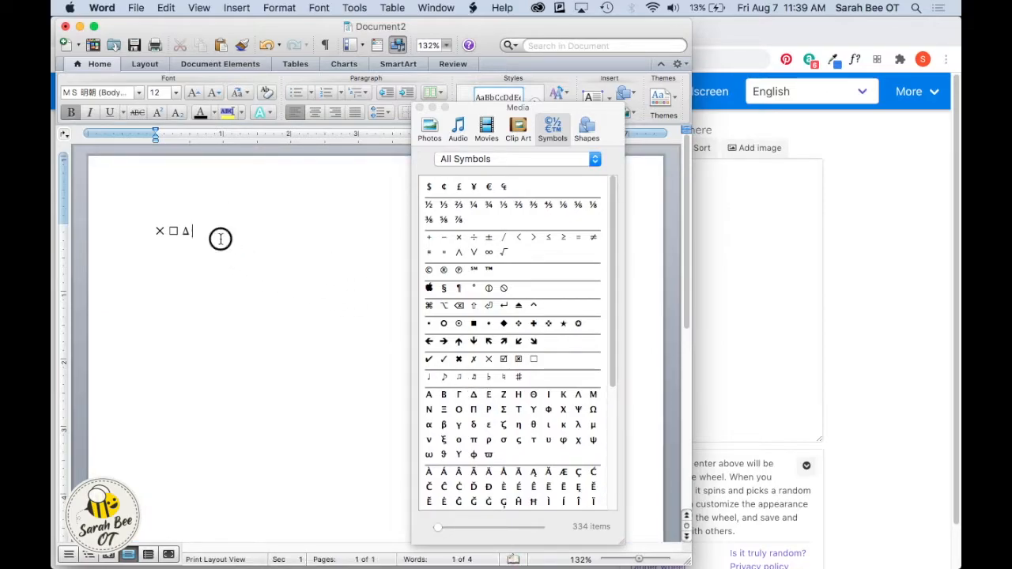
- Copy the × □ Δ symbols from the Word document and paste them into the wheel's entry list in Chrome
left_click_drag(219, 239, 142, 238)
key("super+c")
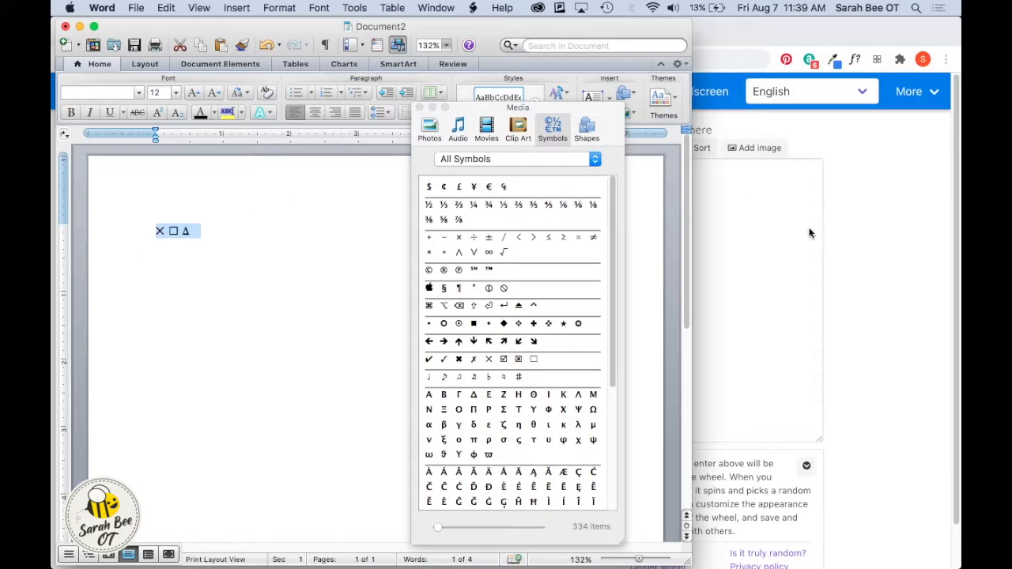
left_click(809, 232)
key("super+v")
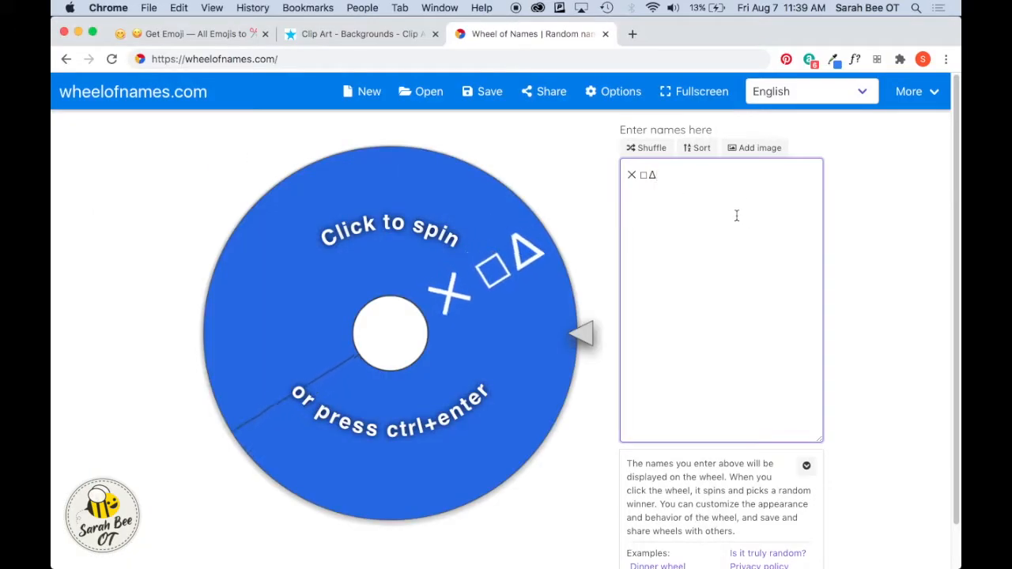
- Split the pasted ×, □ and Δ symbols onto separate lines so each is its own wheel entry
left_click(639, 174)
key("Return")
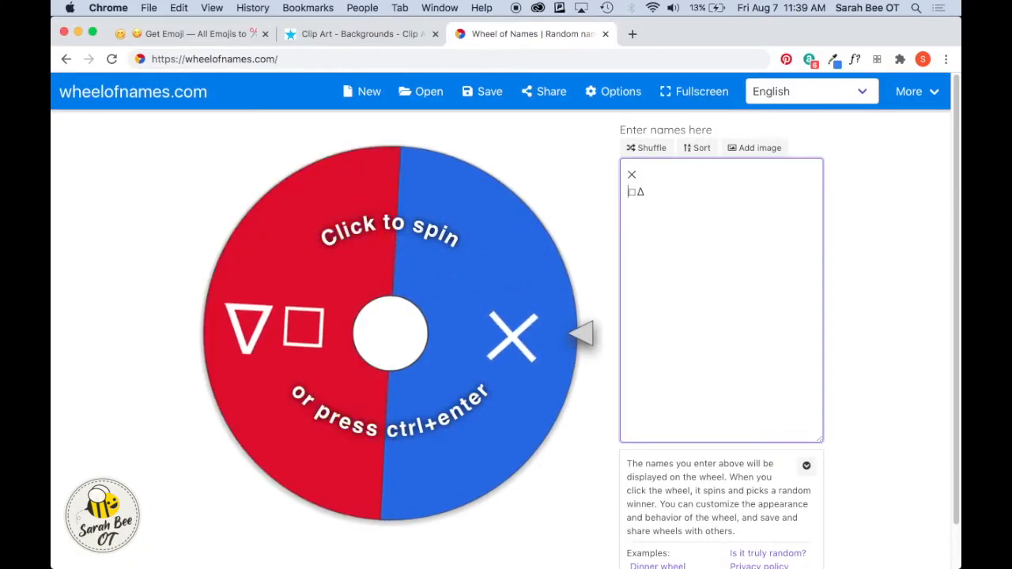
key("Right")
key("Return")
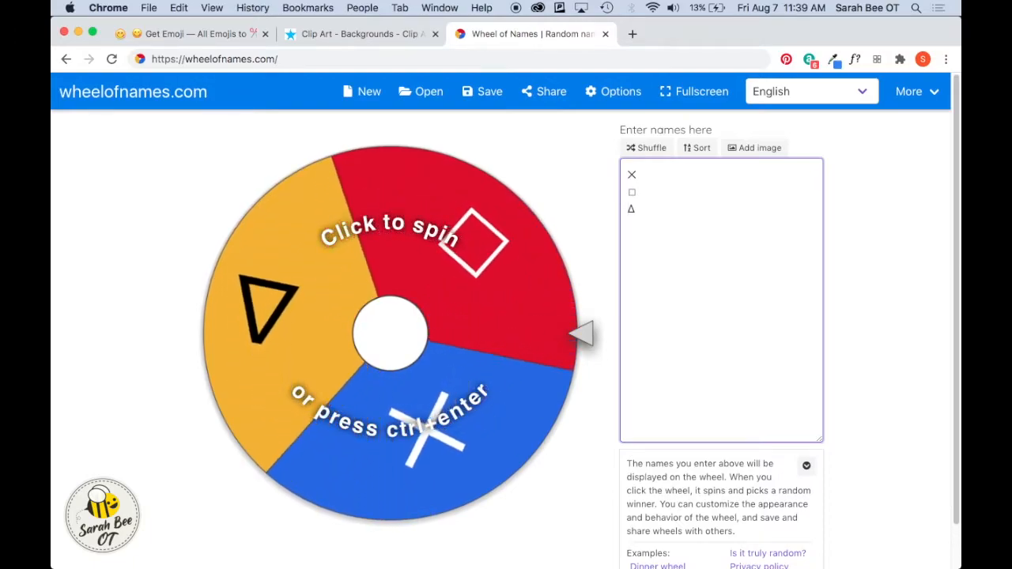
- Clear the symbol entries and paste the 😃 emoji copied from the Get Emoji page into the wheel list
left_click_drag(659, 223, 594, 141)
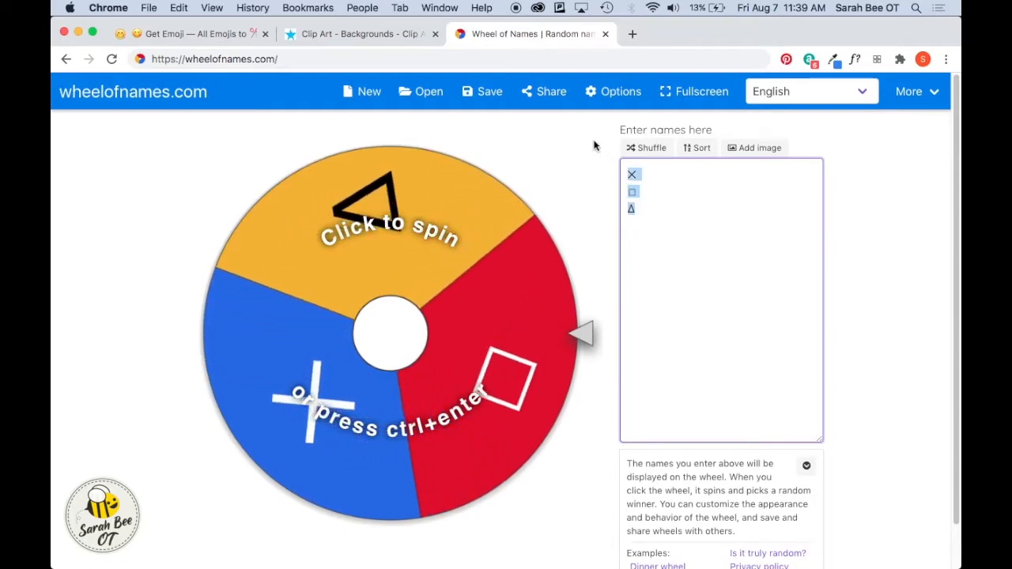
key("BackSpace")
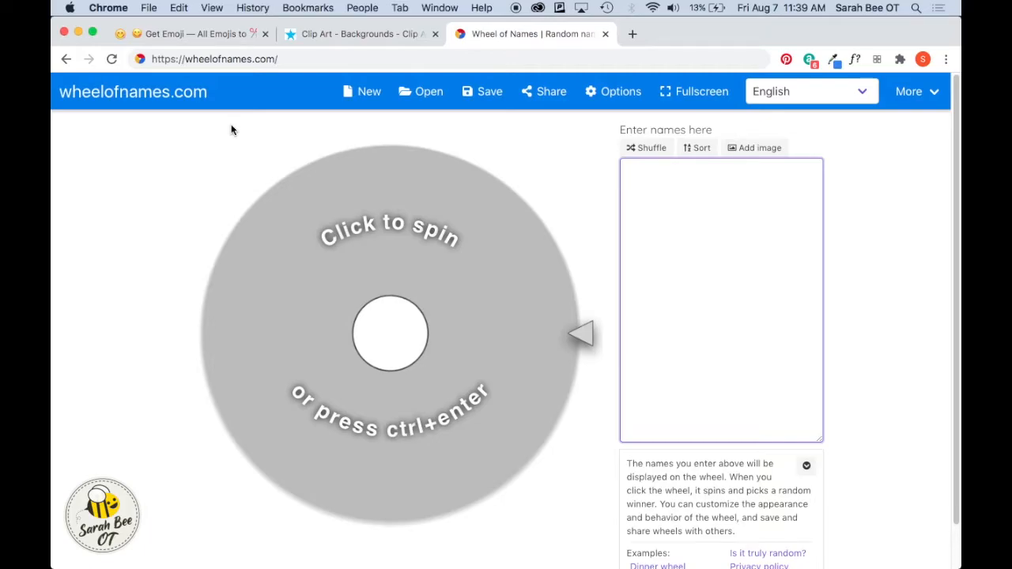
left_click(220, 34)
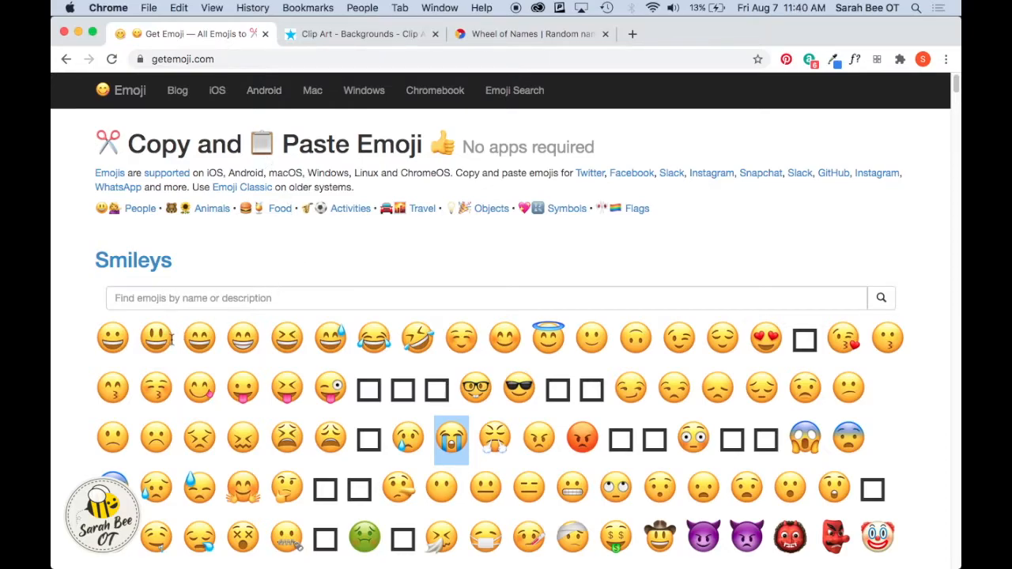
left_click(147, 339)
key("super+c")
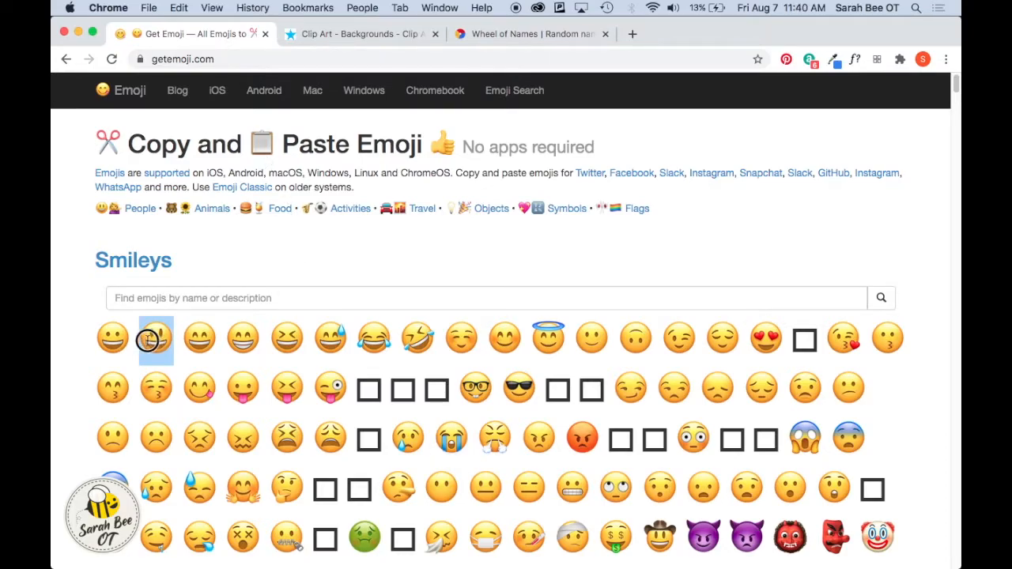
left_click(520, 36)
left_click(647, 191)
key("super+v")
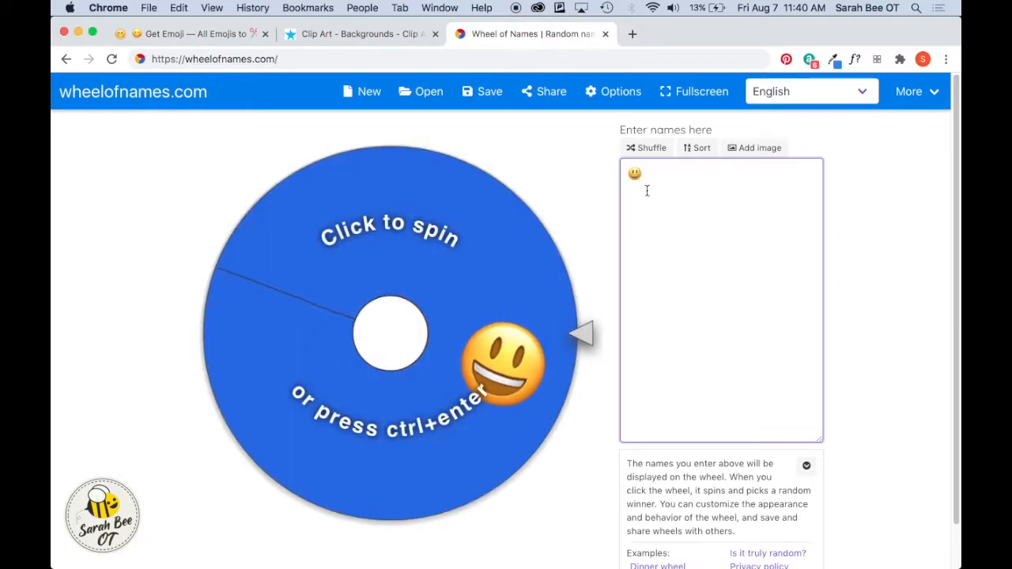
- Copy the crying 😢 emoji from the Get Emoji page and add it as the second wheel entry
left_click(213, 35)
left_click(409, 441)
key("super+c")
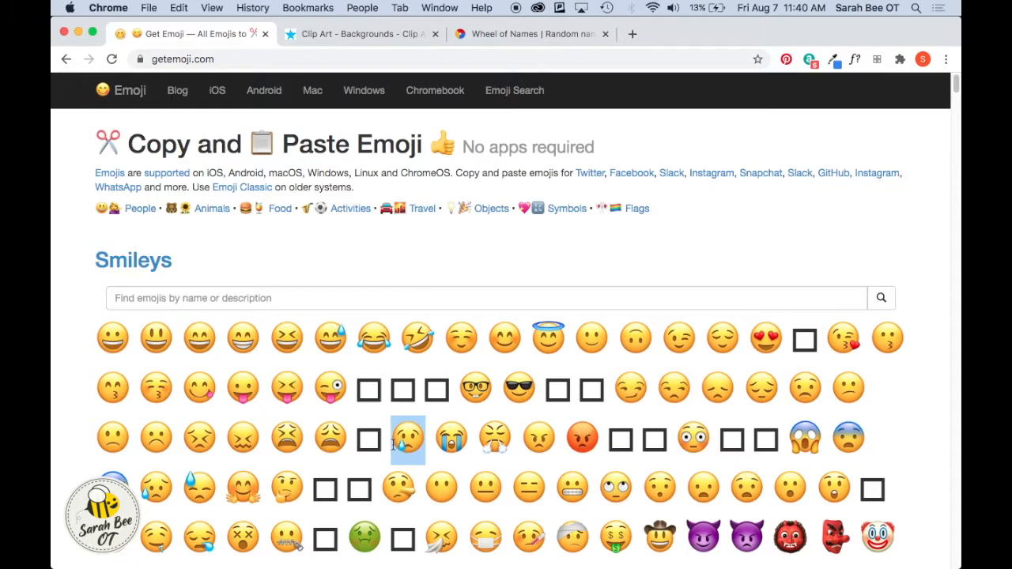
left_click(531, 33)
left_click(726, 192)
key("super+v")
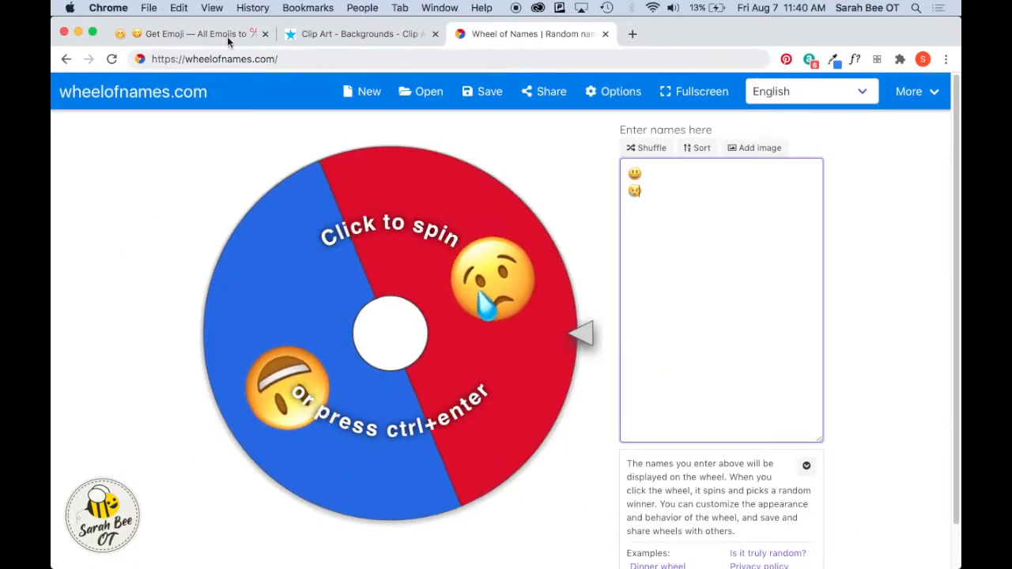
- Copy the huffing 😤 emoji from the Get Emoji page and add it as the third wheel entry
left_click(227, 36)
left_click(487, 441)
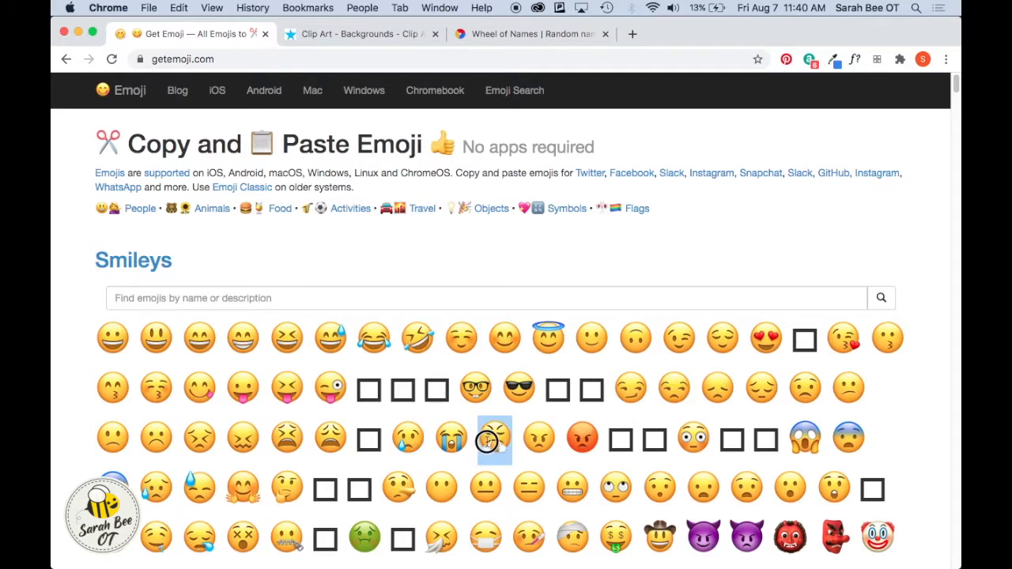
left_click(534, 35)
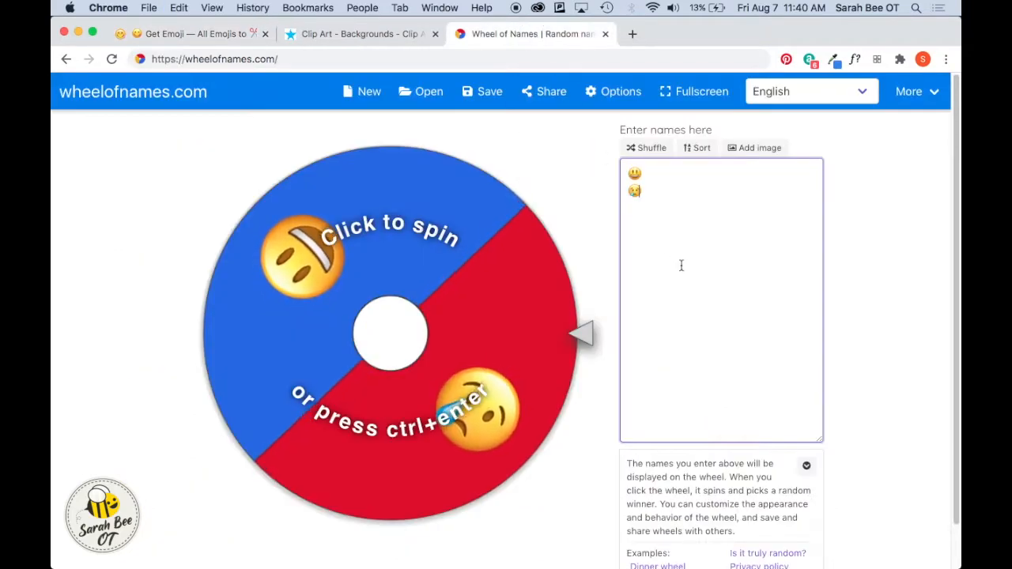
left_click(680, 264)
type("😤")
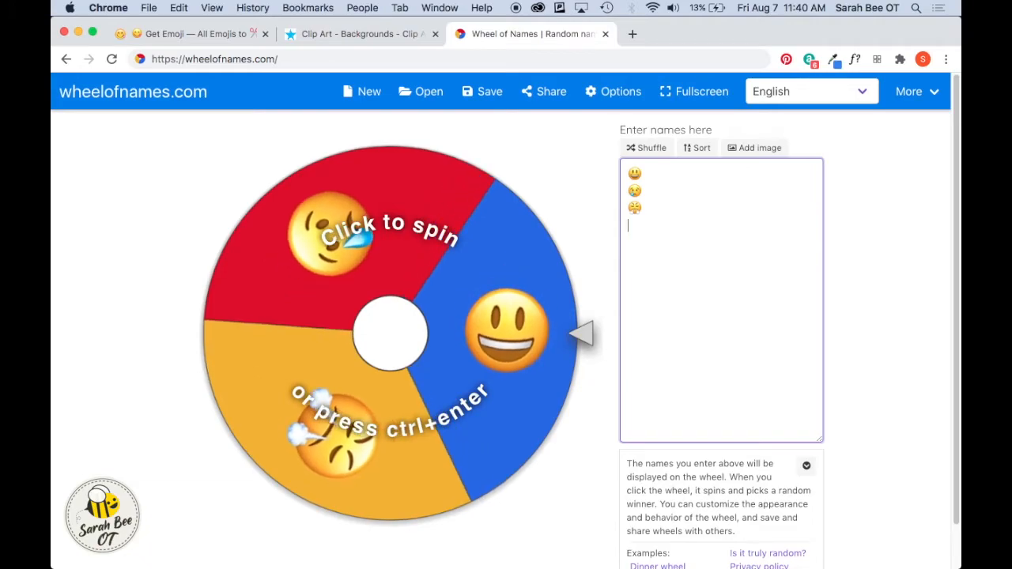
- Add the confused face emoji as the fourth wheel entry using the system character viewer, and close the viewer
key("ctrl+super+space")
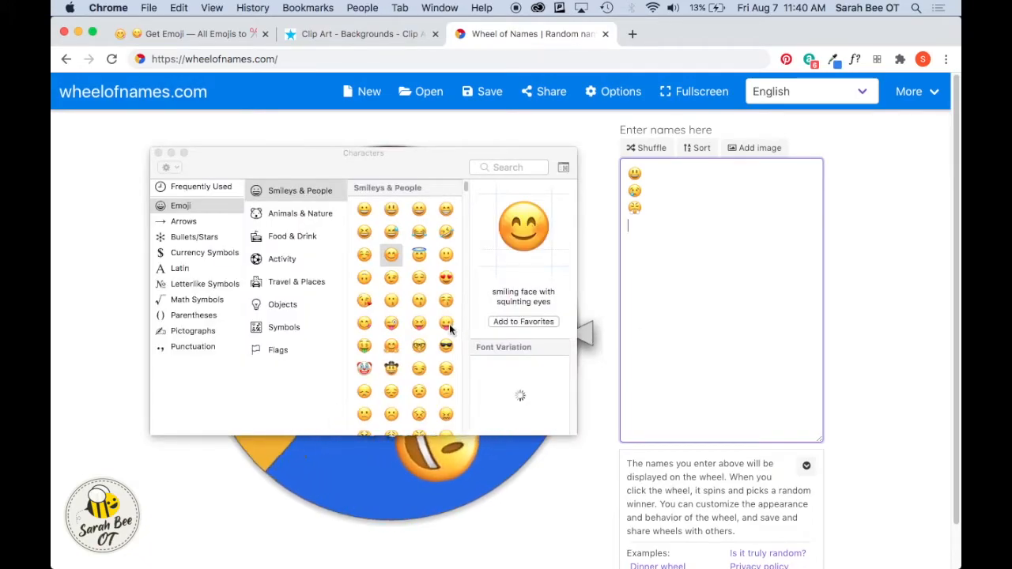
left_click(446, 391)
left_click_drag(546, 338, 637, 261)
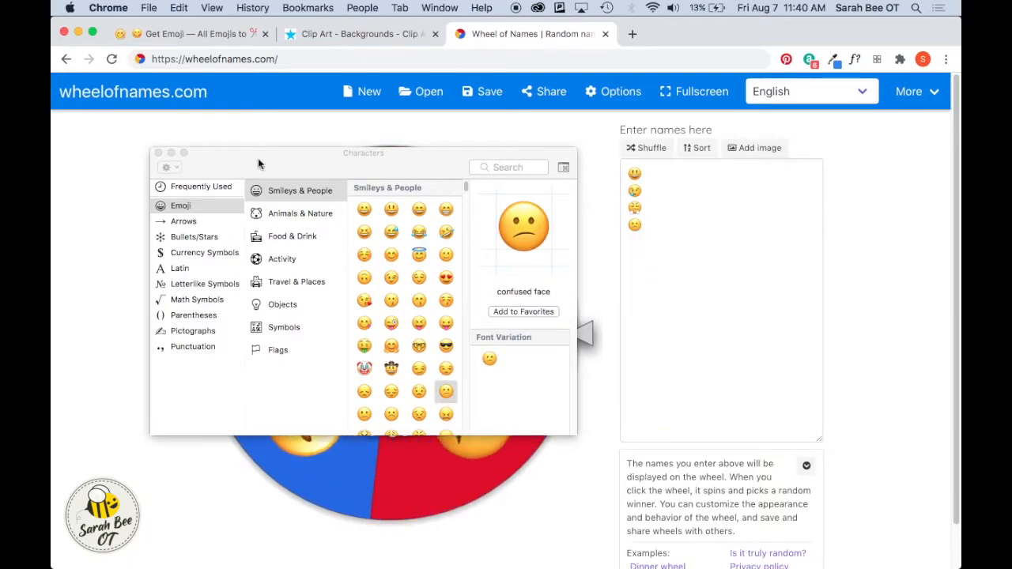
left_click(158, 152)
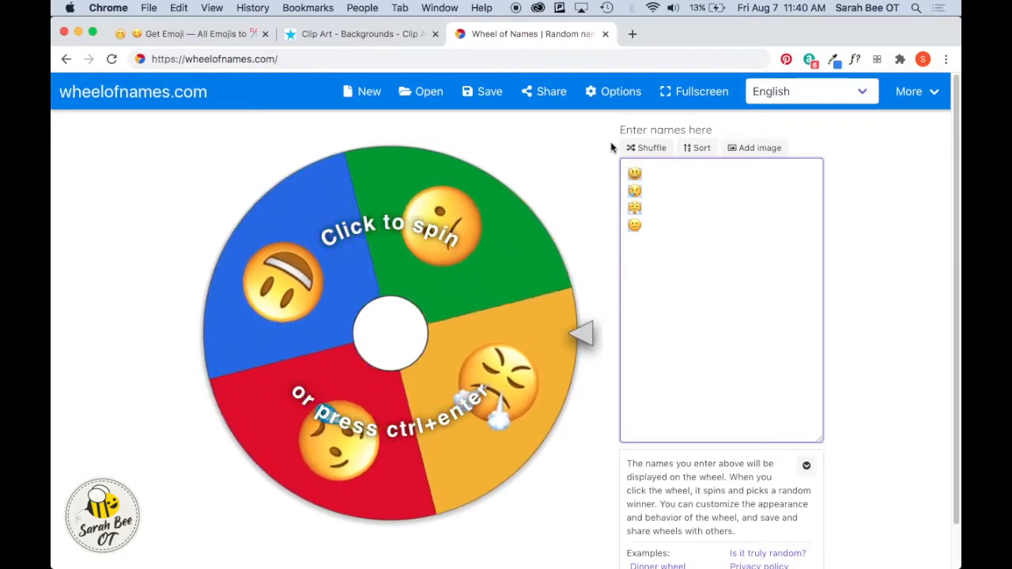
- Clear all emoji entries from the wheel and open the Letter and Vowel Sounds clip art page on MyCuteGraphics
key("super+a")
key("BackSpace")
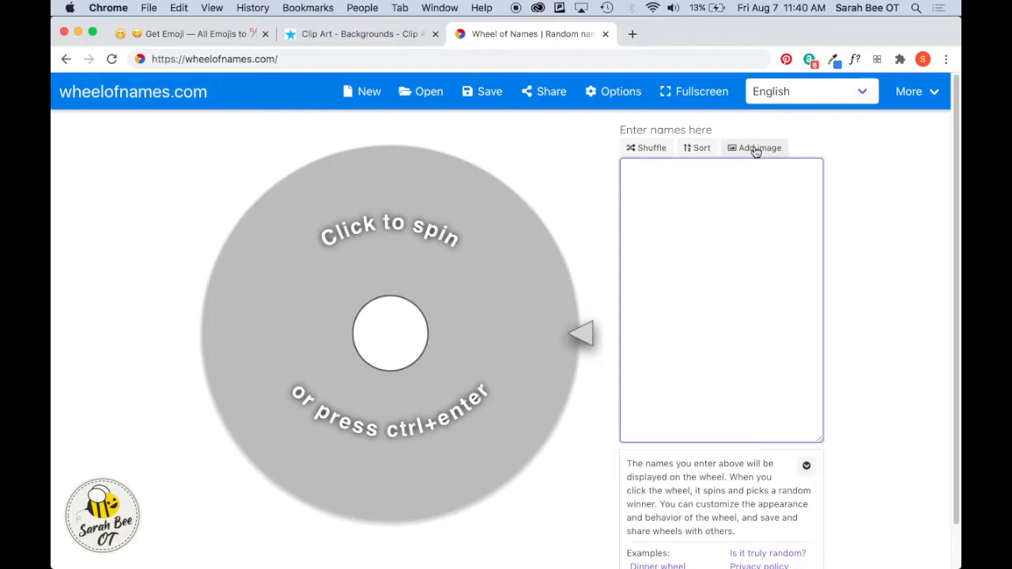
left_click(348, 34)
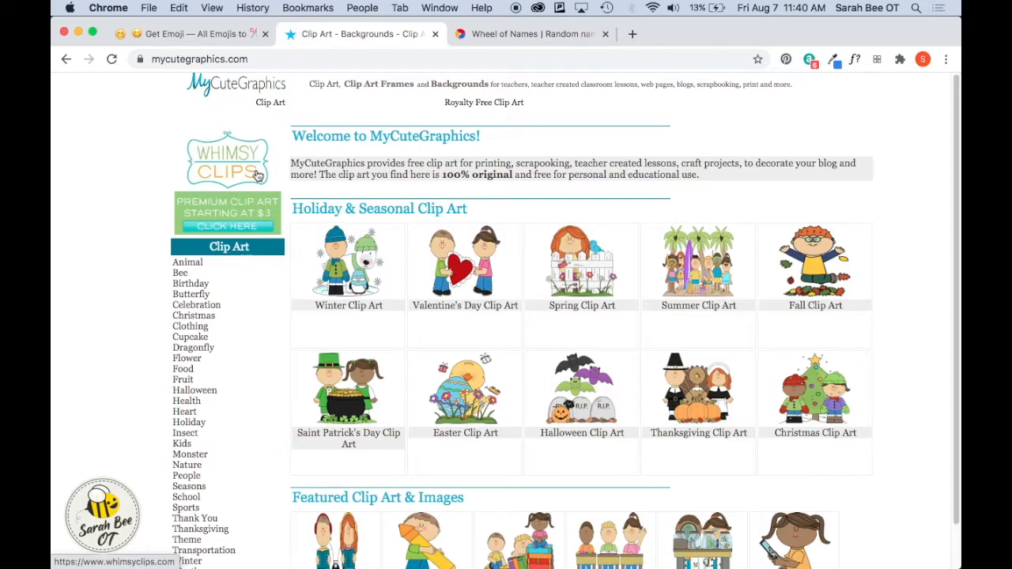
scroll(127, 260, "down", 4)
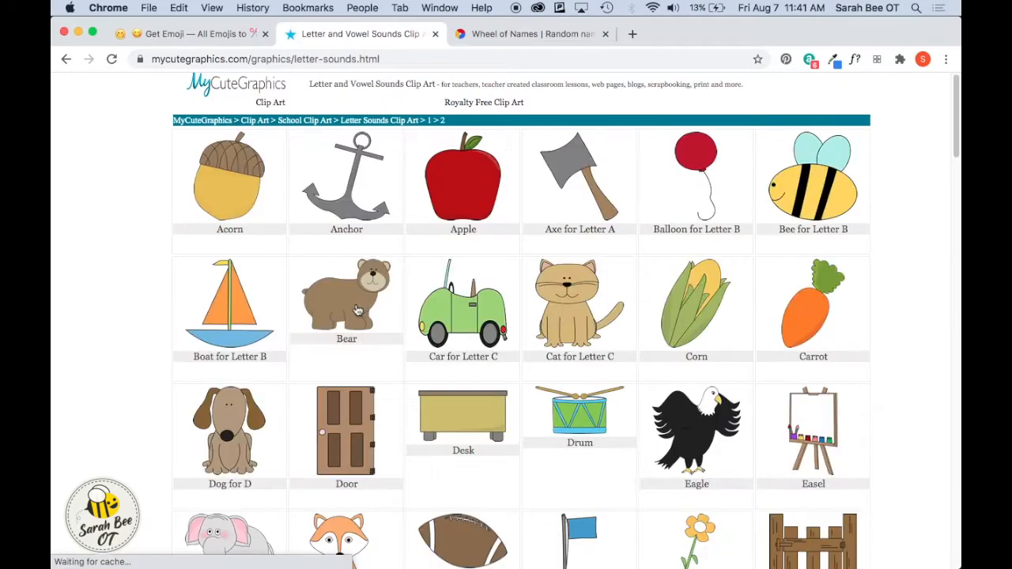
- Open the Apple, Bee for Letter B and Cat for Letter C clip art pages in separate tabs
left_click(467, 185, "super")
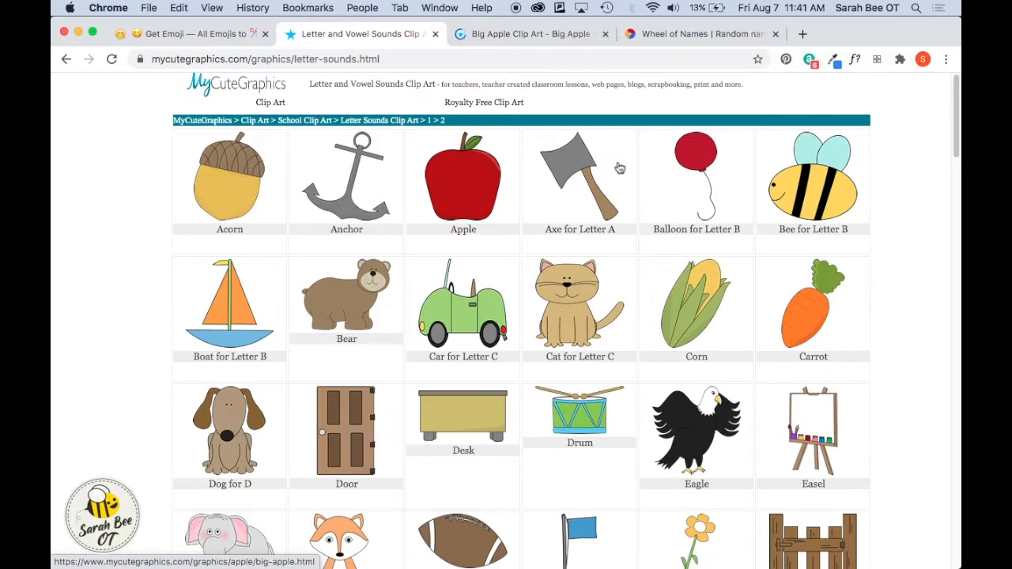
left_click(800, 193, "super")
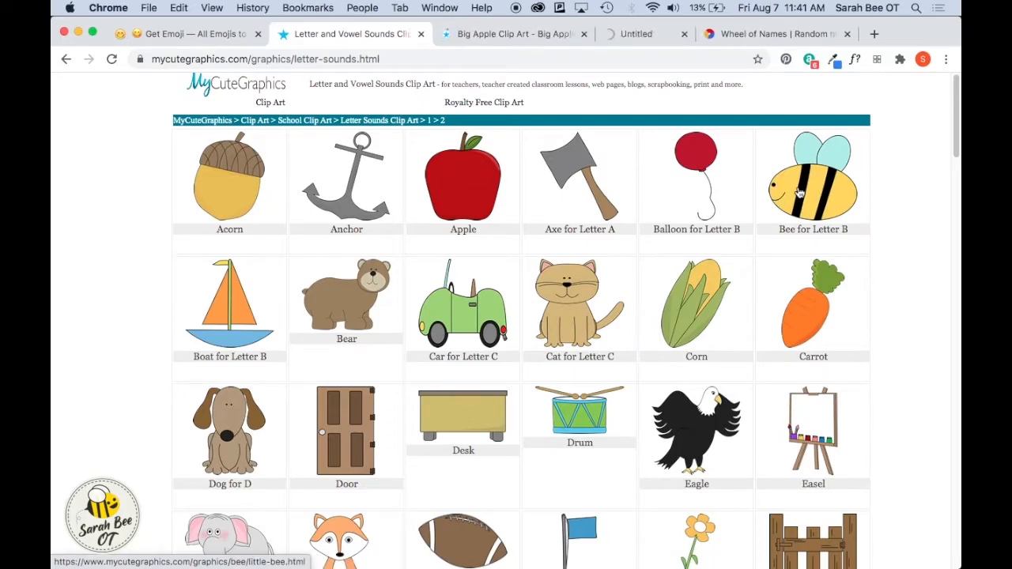
left_click(577, 306, "super")
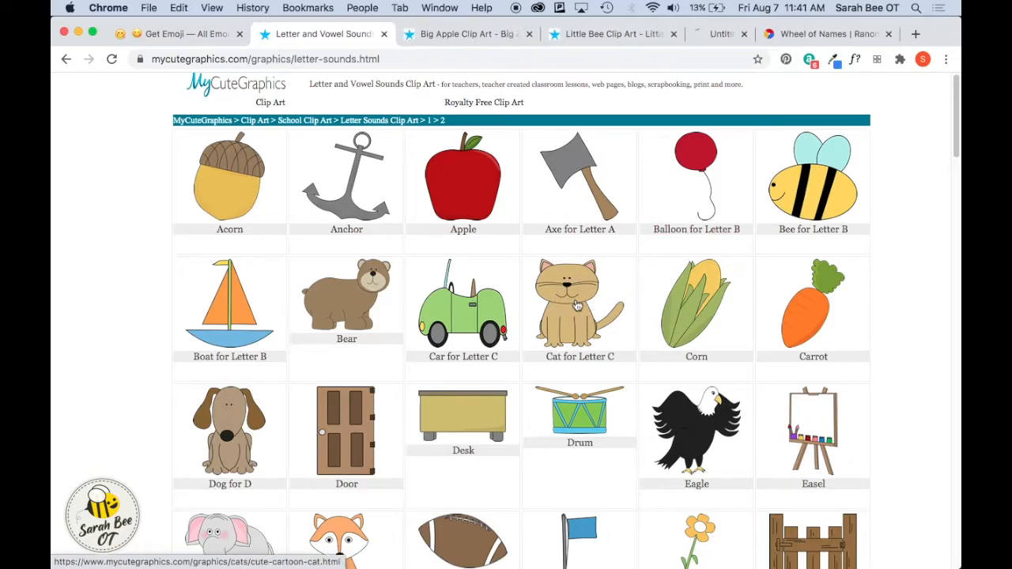
- Narrow the browser window to expose the desktop and save the apple, bee and cat clip art images onto it
left_click_drag(953, 39, 854, 38)
left_click(353, 35)
left_click_drag(309, 296, 922, 102)
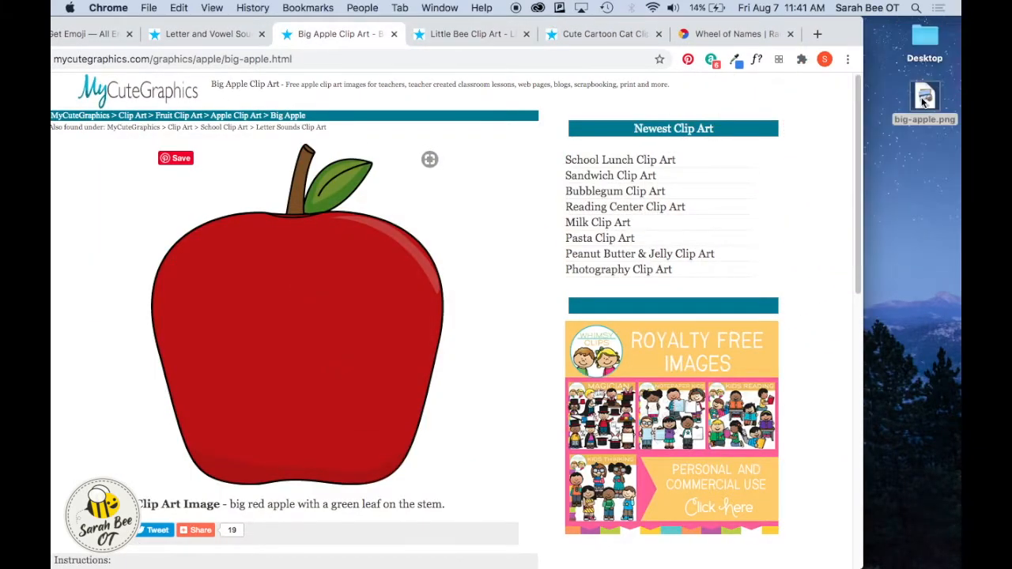
left_click(472, 34)
left_click_drag(355, 232, 924, 162)
left_click(605, 34)
left_click_drag(303, 312, 925, 246)
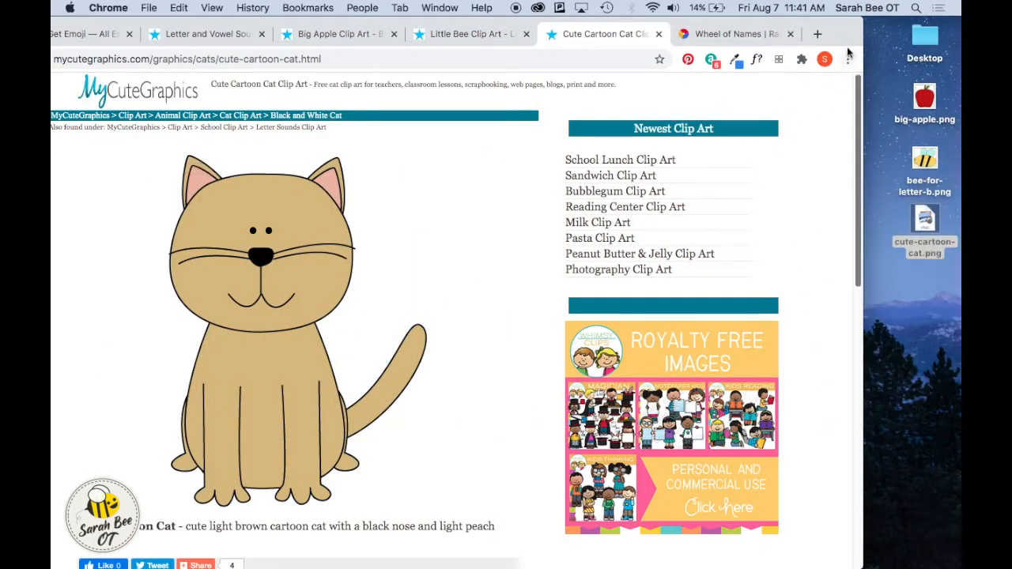
- Add bee-for-letter-b.png, big-apple.png and cute-cartoon-cat.png from the desktop to the wheel and widen the browser window again
left_click(756, 34)
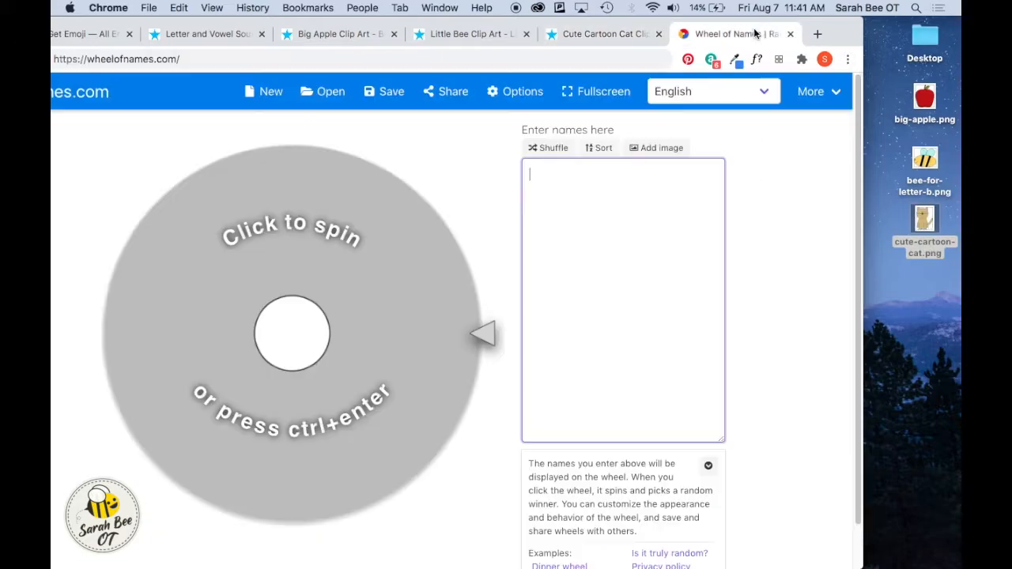
left_click(664, 148)
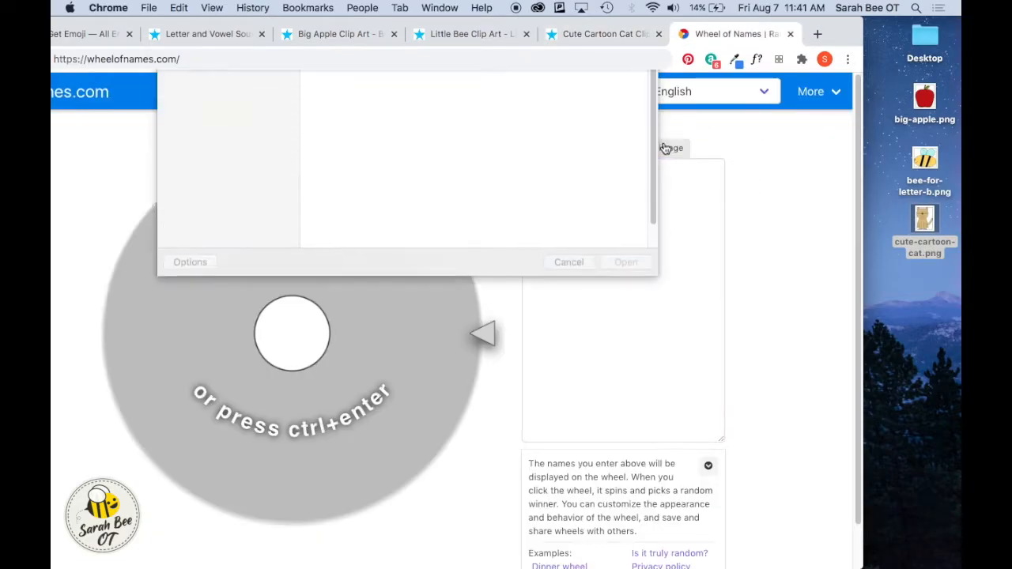
left_click_drag(510, 191, 308, 100)
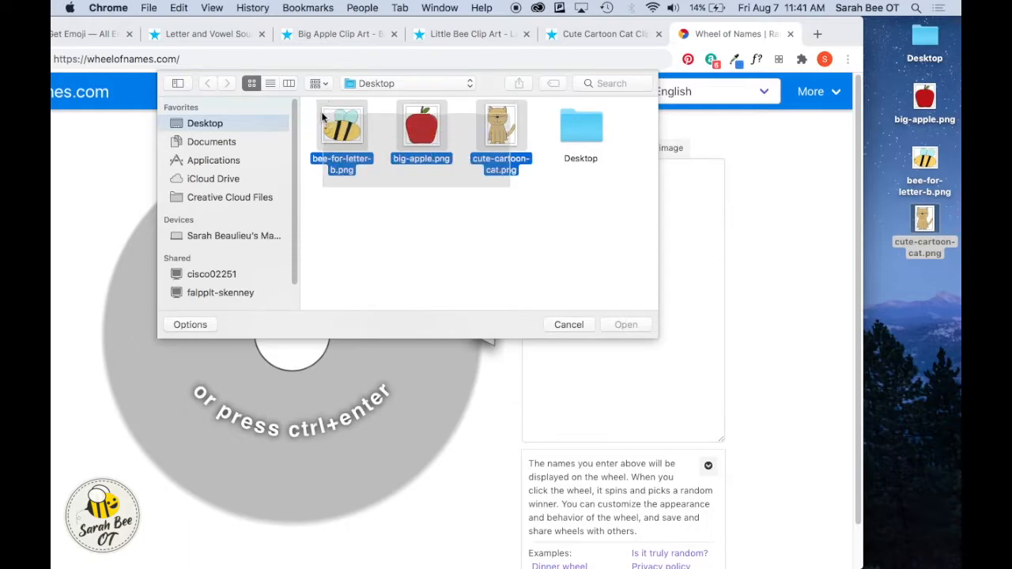
left_click(633, 325)
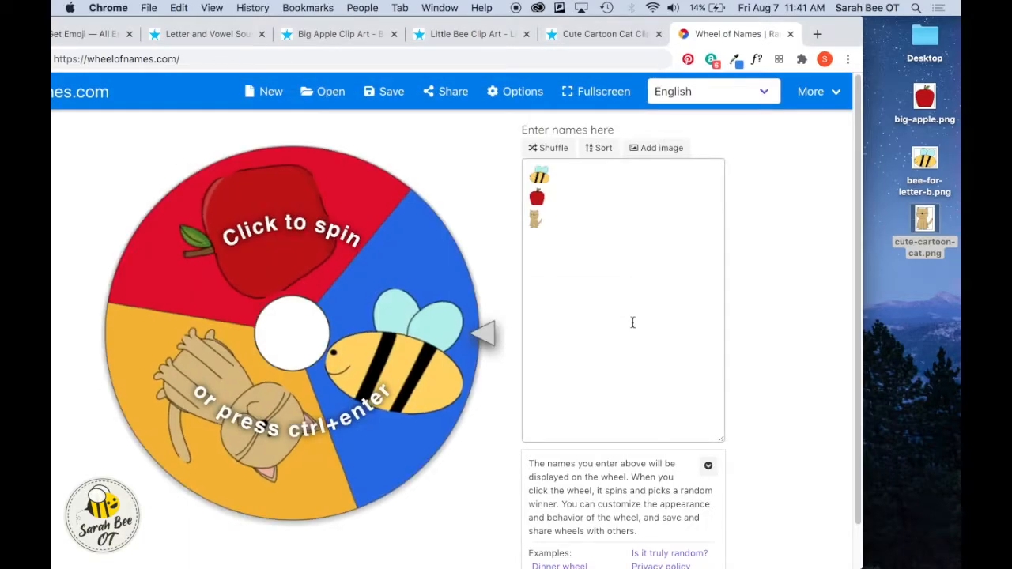
double_click(844, 24)
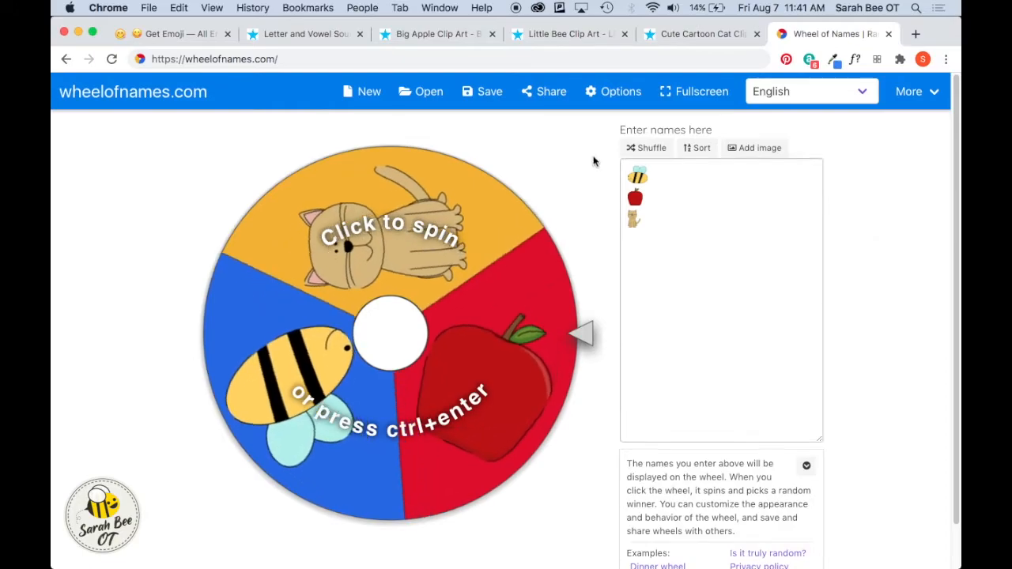
- In the wheel options, set the during-spin sound to No sound and the spin time to 7 seconds
left_click(621, 93)
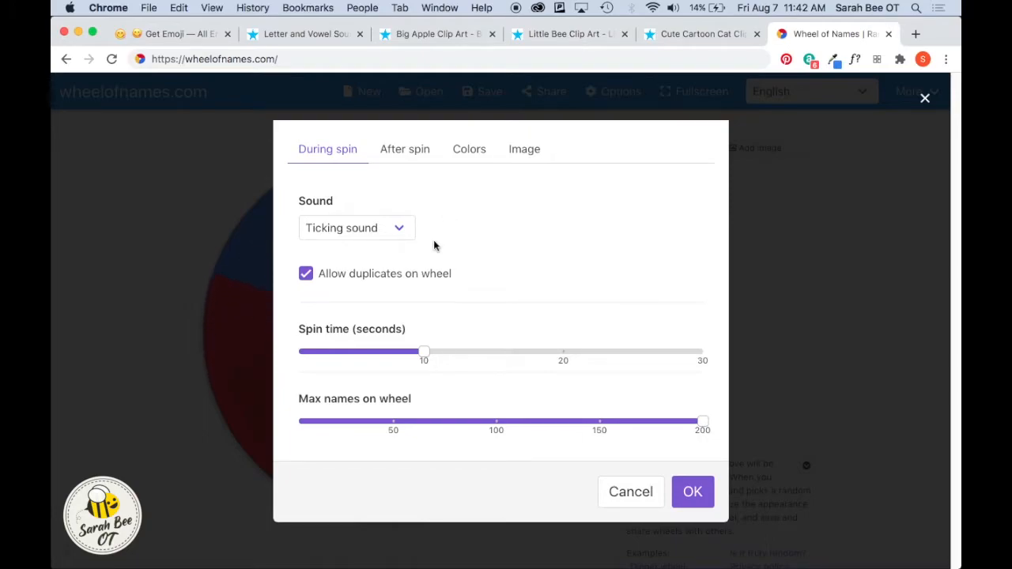
left_click(400, 228)
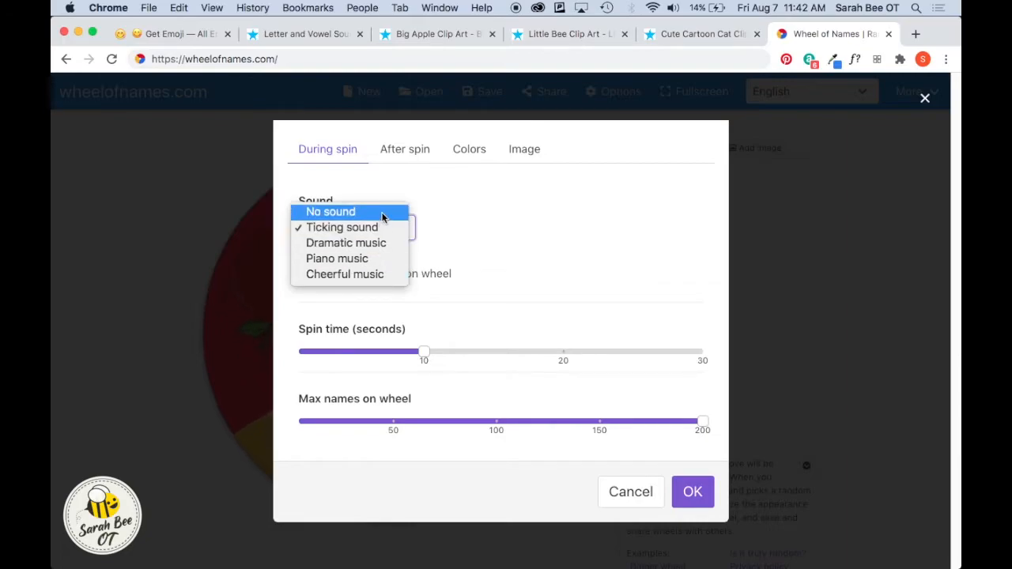
left_click(385, 214)
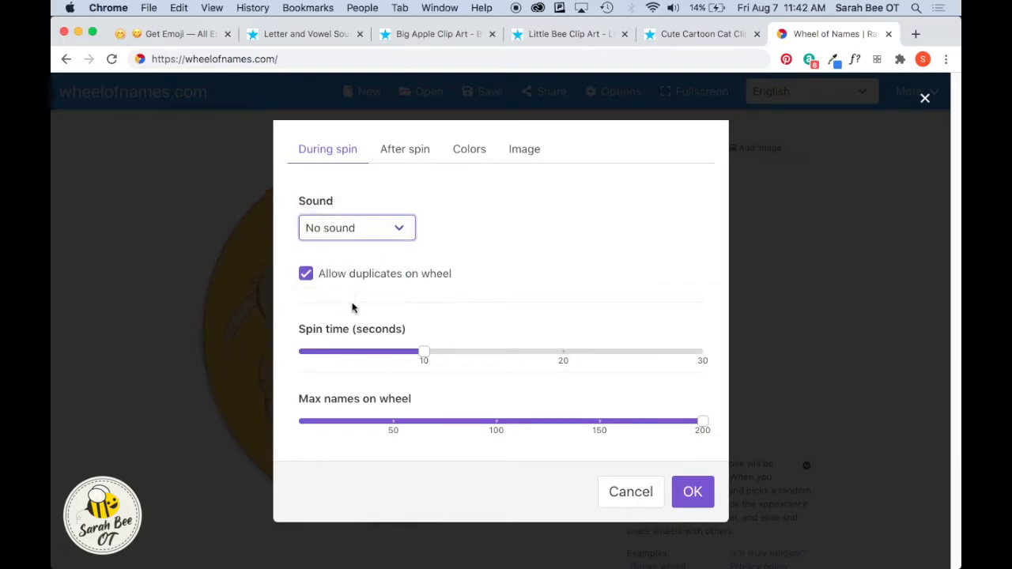
left_click_drag(423, 353, 382, 350)
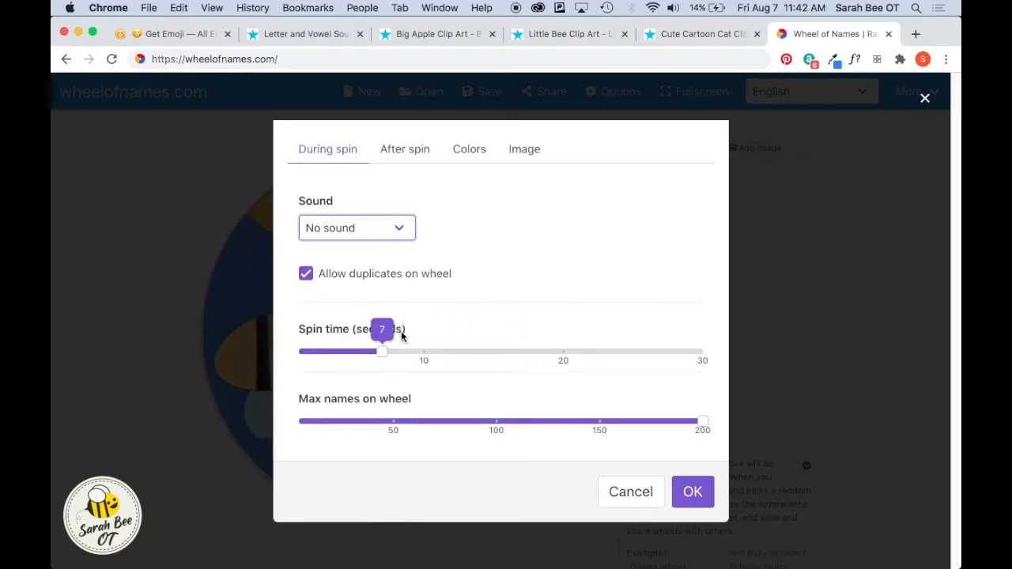
- Set the after-spin sound to No sound, and switch Launch confetti off and back on
left_click(413, 152)
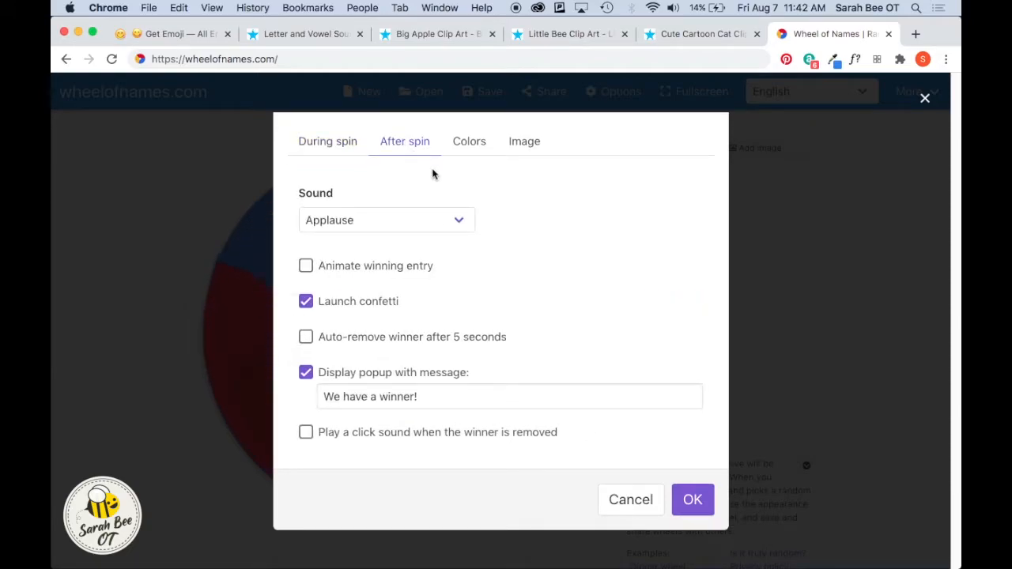
left_click(457, 215)
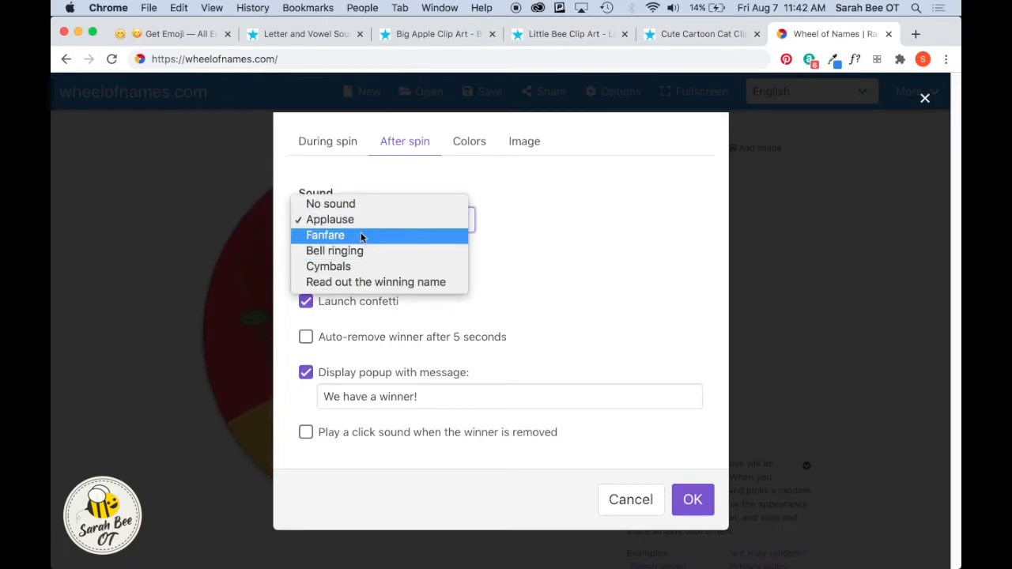
left_click(341, 205)
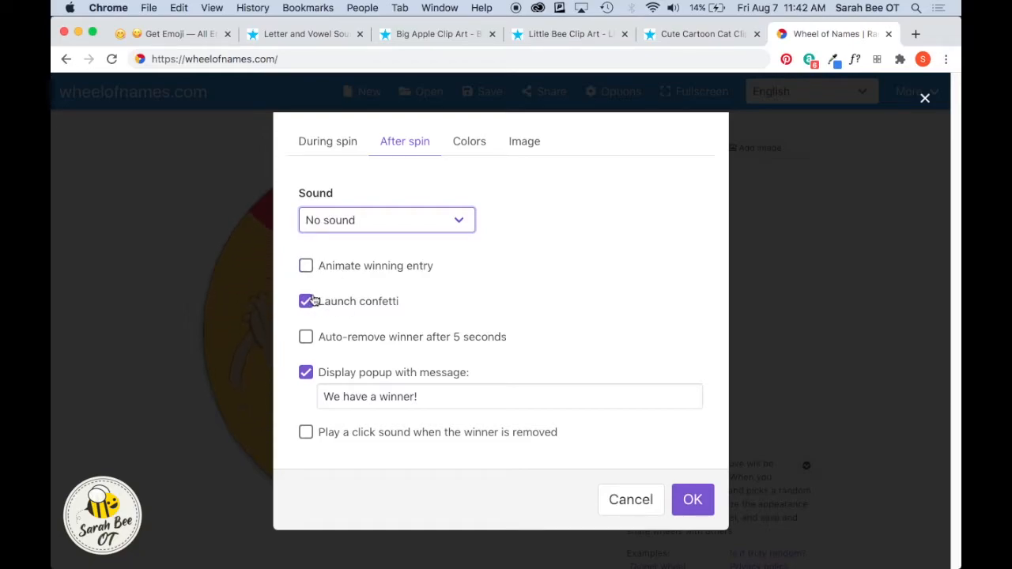
left_click(306, 304)
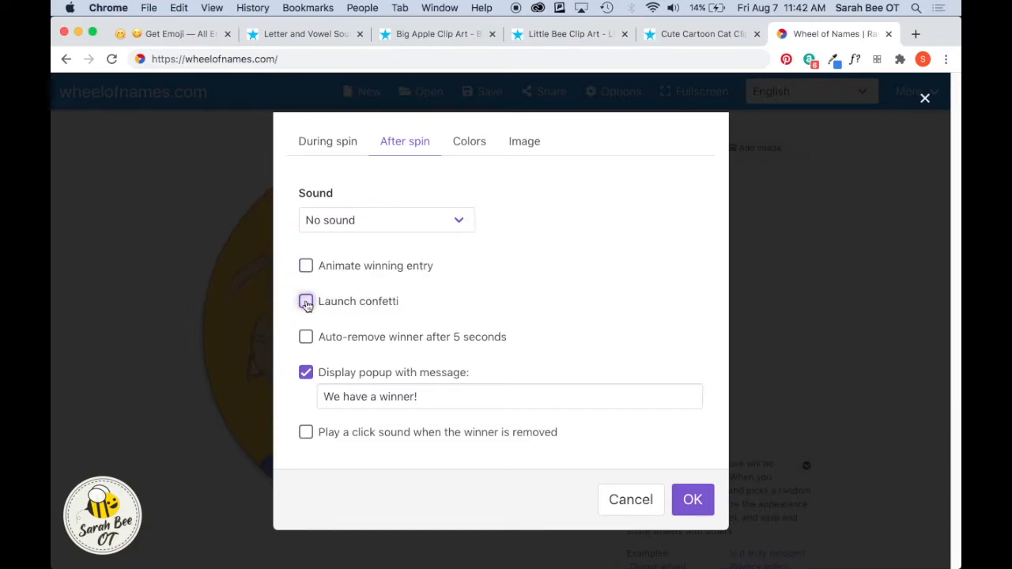
left_click(306, 301)
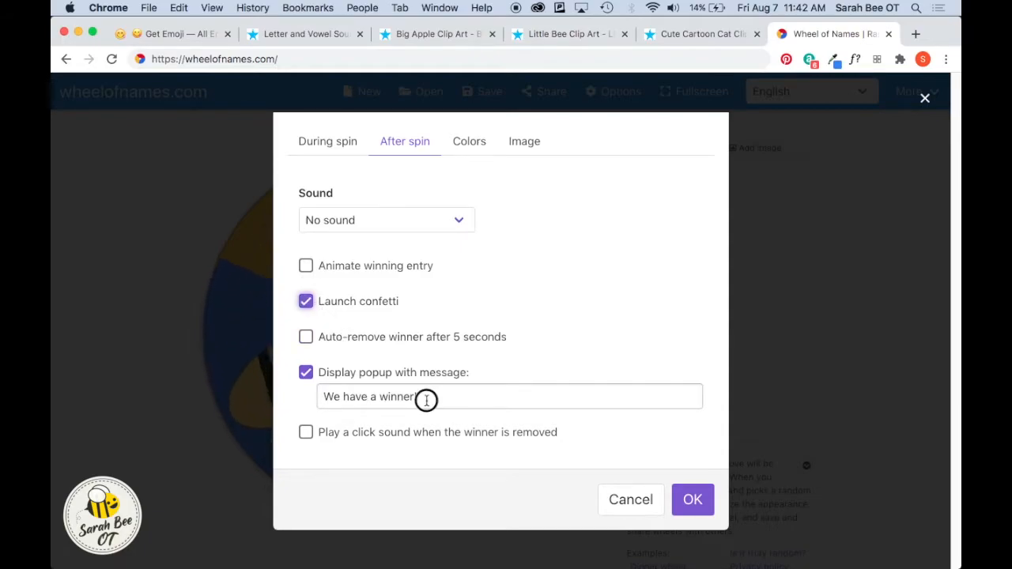
- Replace the winner popup message with "yay!"
left_click_drag(426, 401, 293, 395)
type("ya")
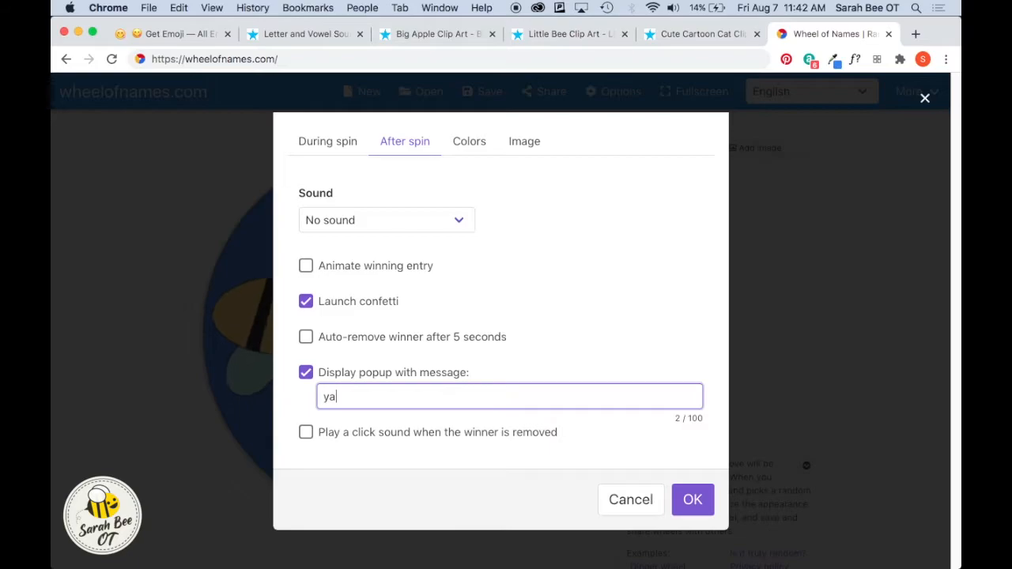
type("y!")
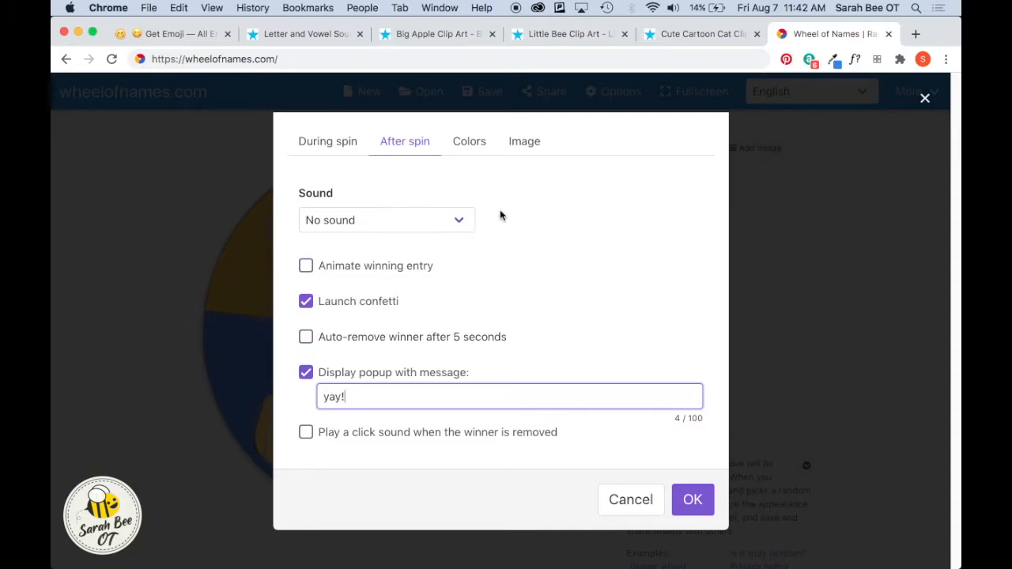
- Change the first custom wheel color to dark green
left_click(473, 150)
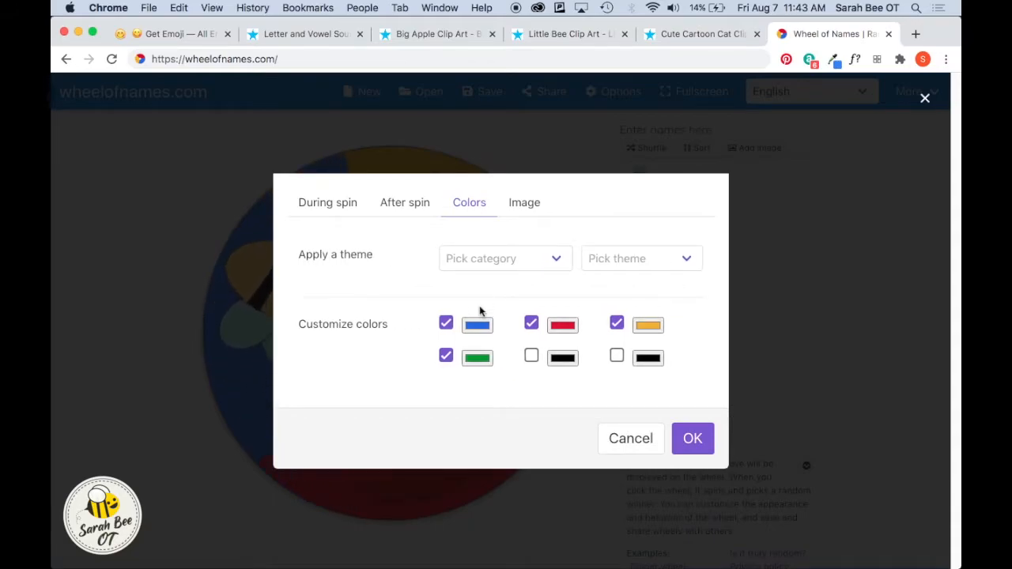
left_click(478, 325)
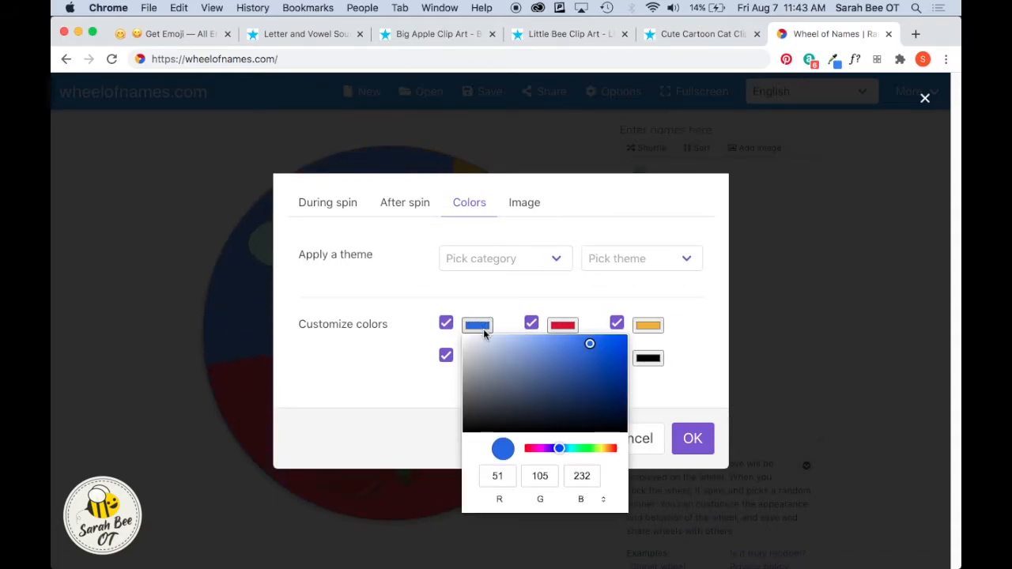
left_click_drag(592, 356, 588, 387)
left_click_drag(559, 449, 583, 449)
left_click(551, 275)
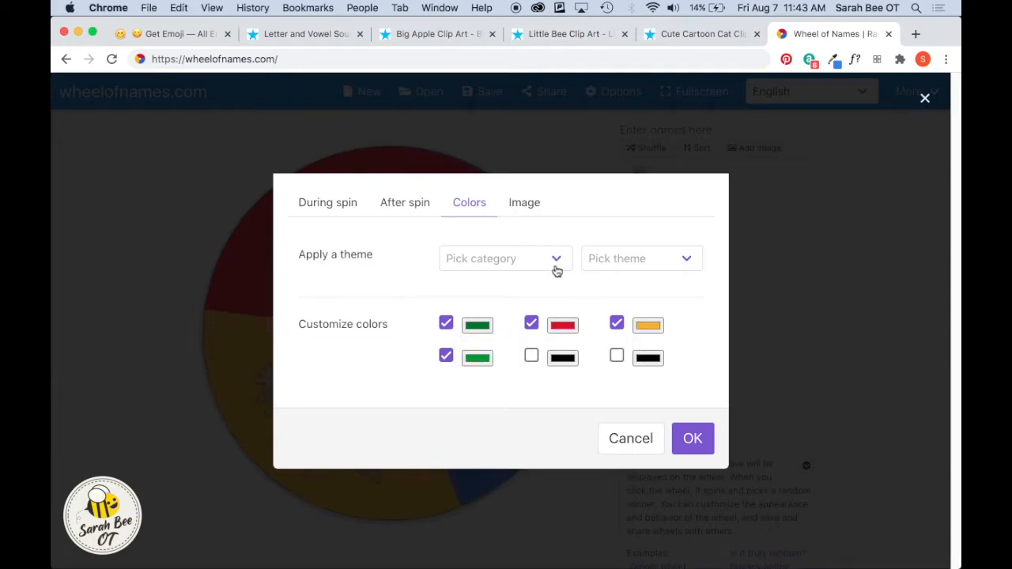
- Apply the Candyland color theme from the Games category and save the wheel options
left_click(558, 261)
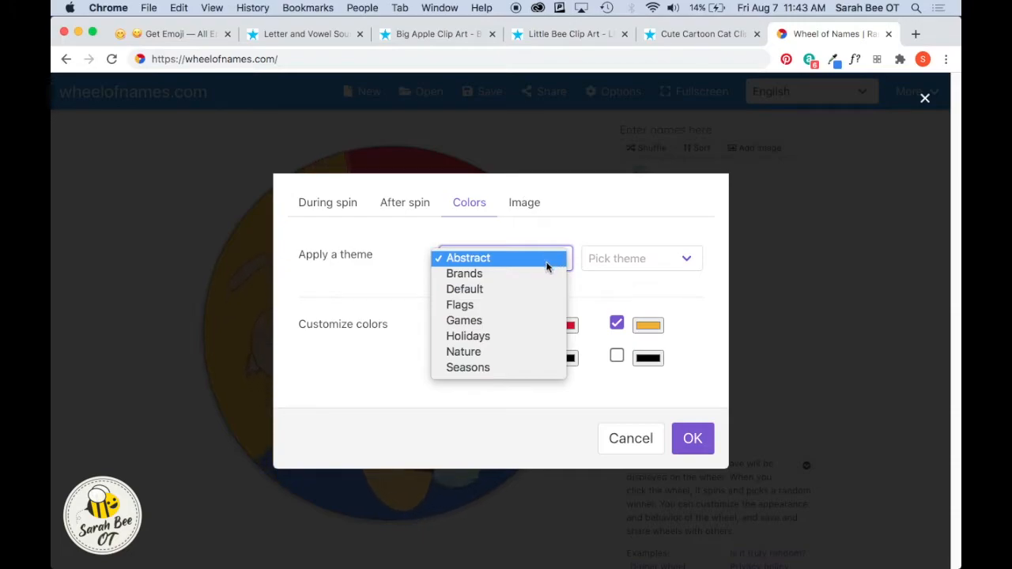
left_click(501, 322)
left_click(669, 264)
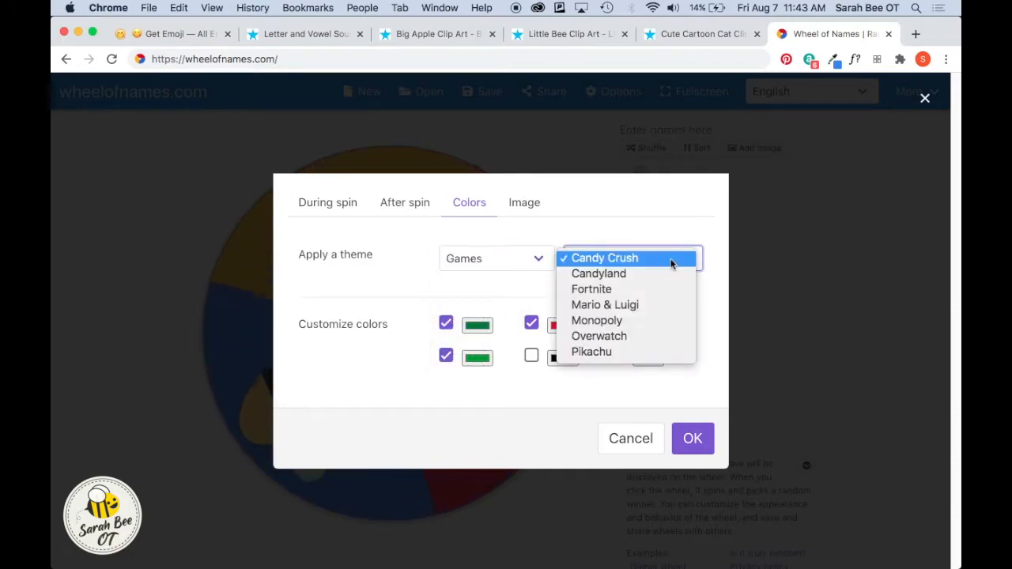
left_click(610, 273)
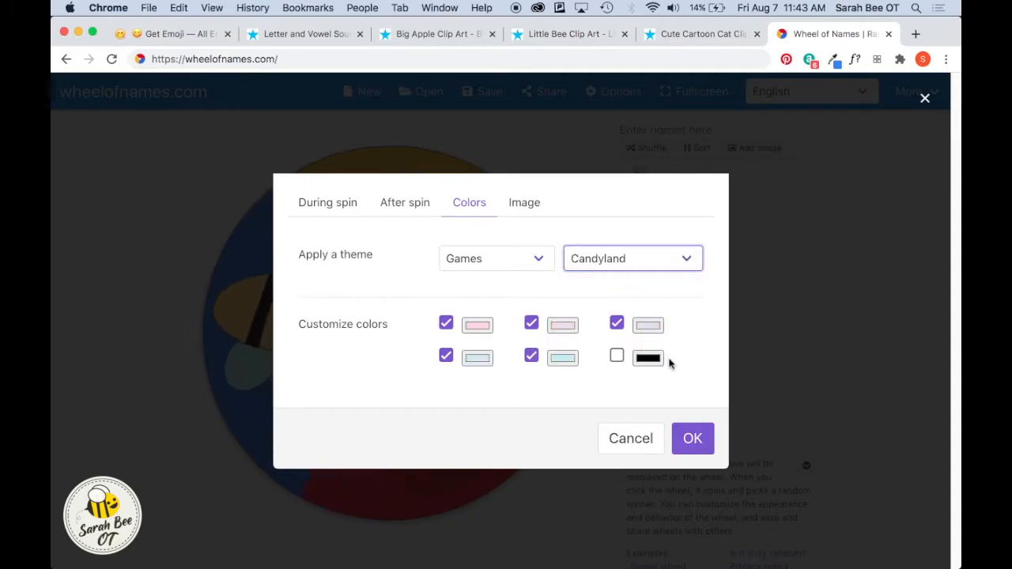
left_click(692, 436)
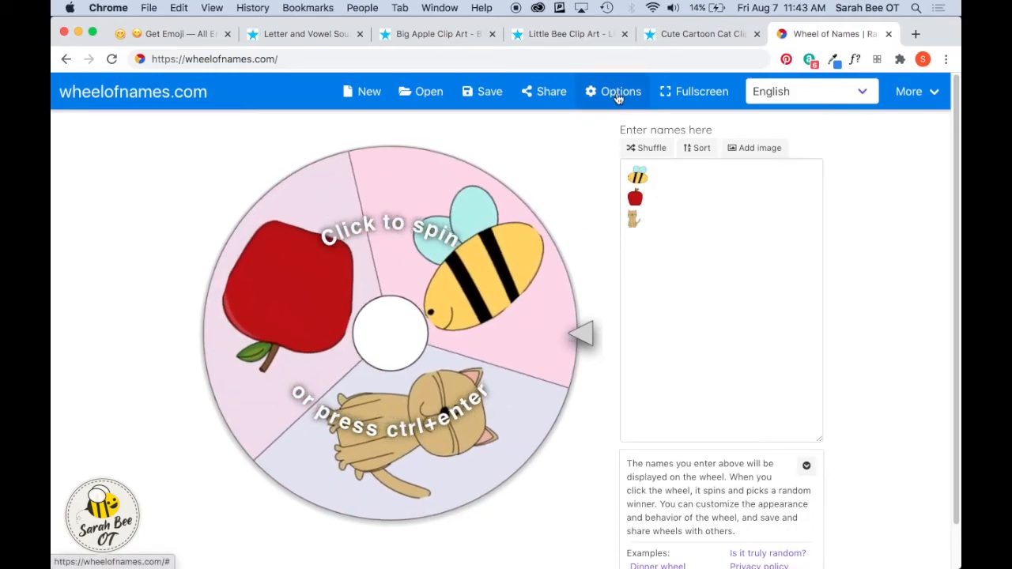
- Set the wheel's center image to the Fortnite Llama from the gallery and save the options
left_click(618, 98)
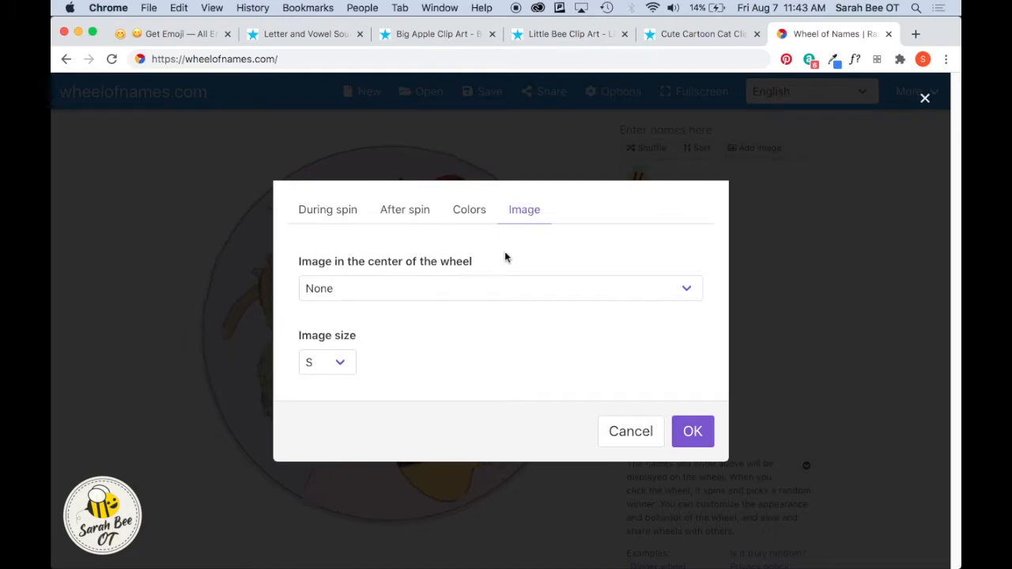
left_click(403, 289)
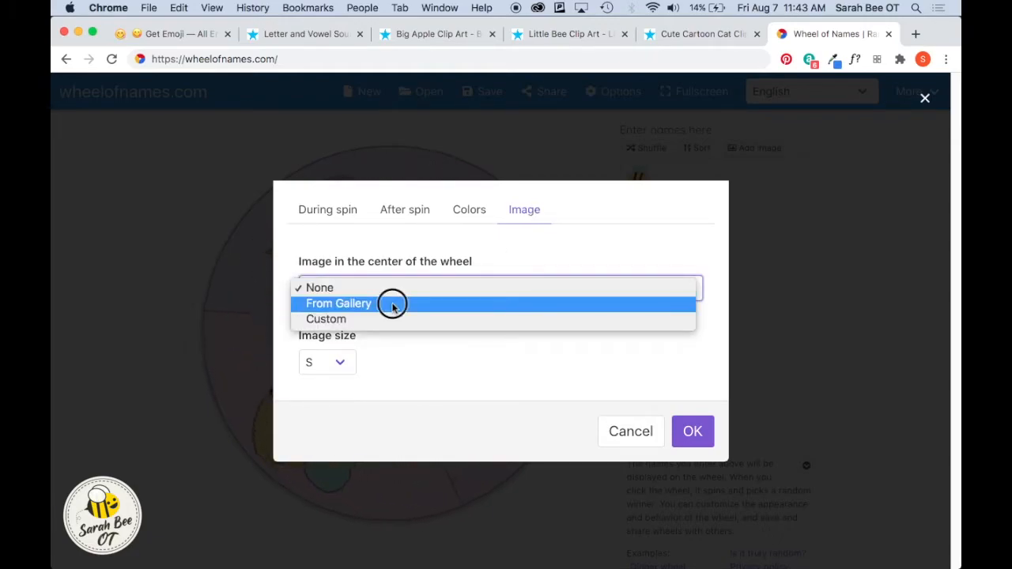
left_click(392, 304)
left_click(380, 305)
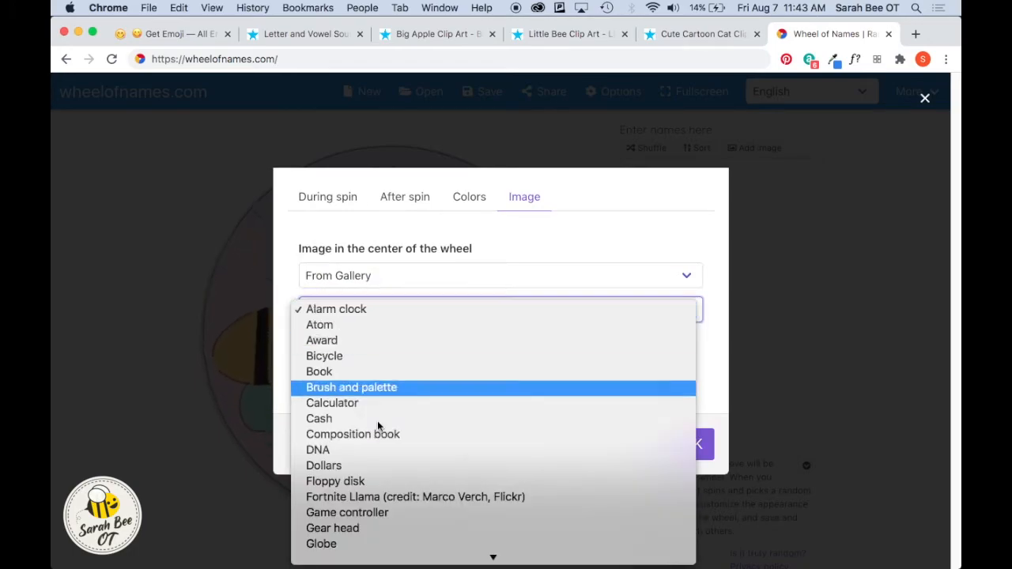
left_click(388, 497)
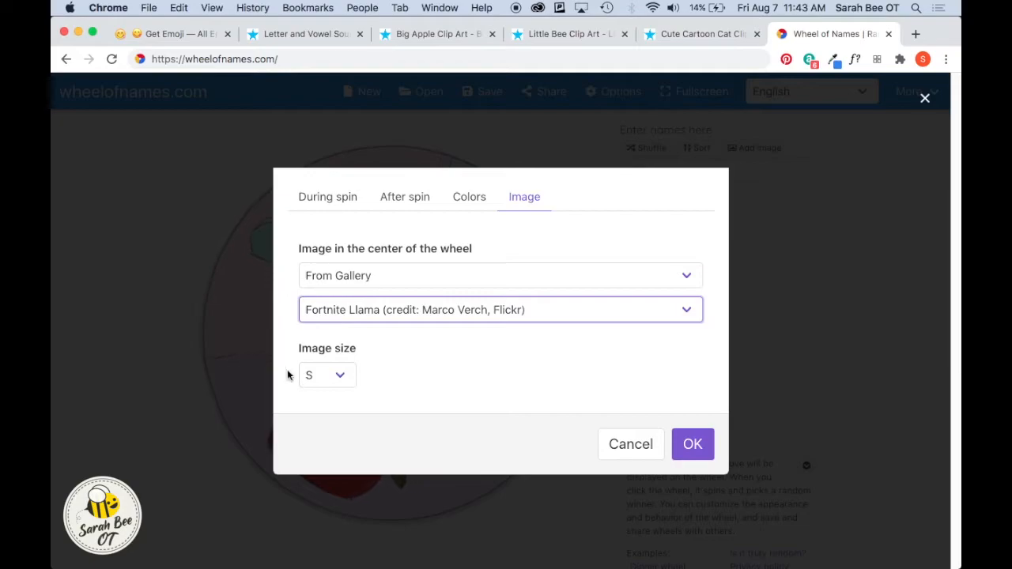
left_click(692, 444)
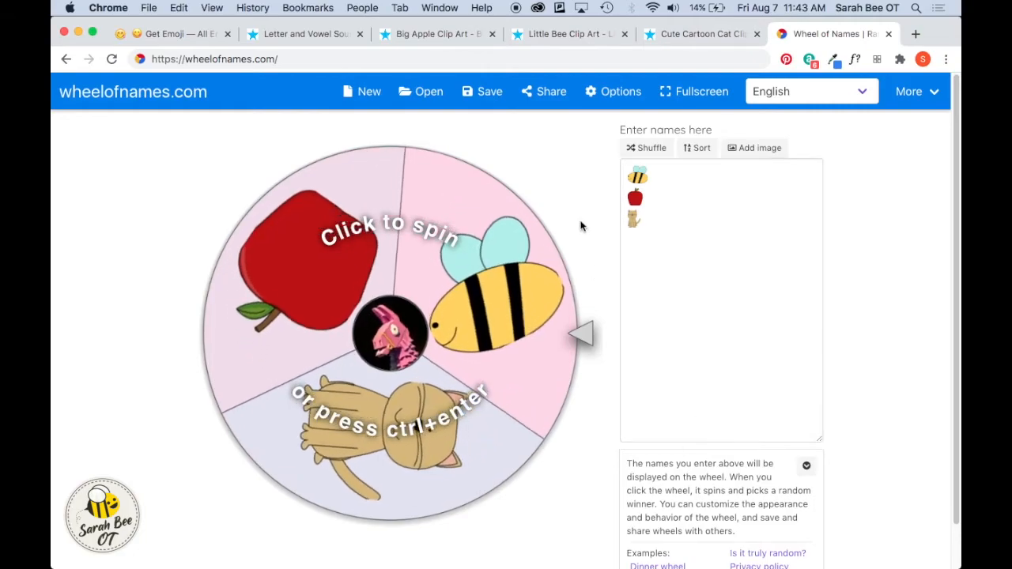
- Remove the wheel's center image by setting it to None and save the options
left_click(620, 93)
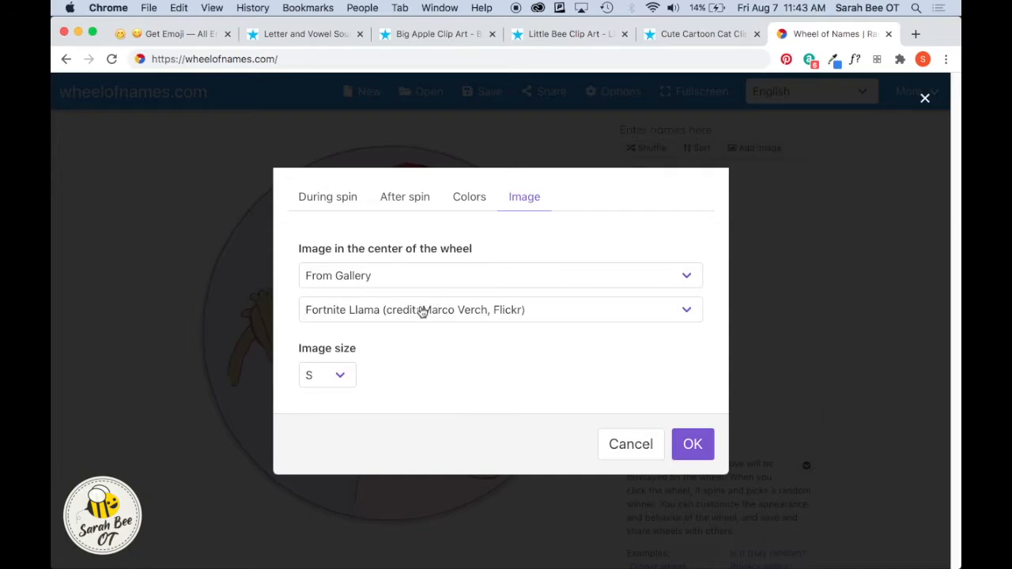
left_click(403, 277)
left_click(373, 261)
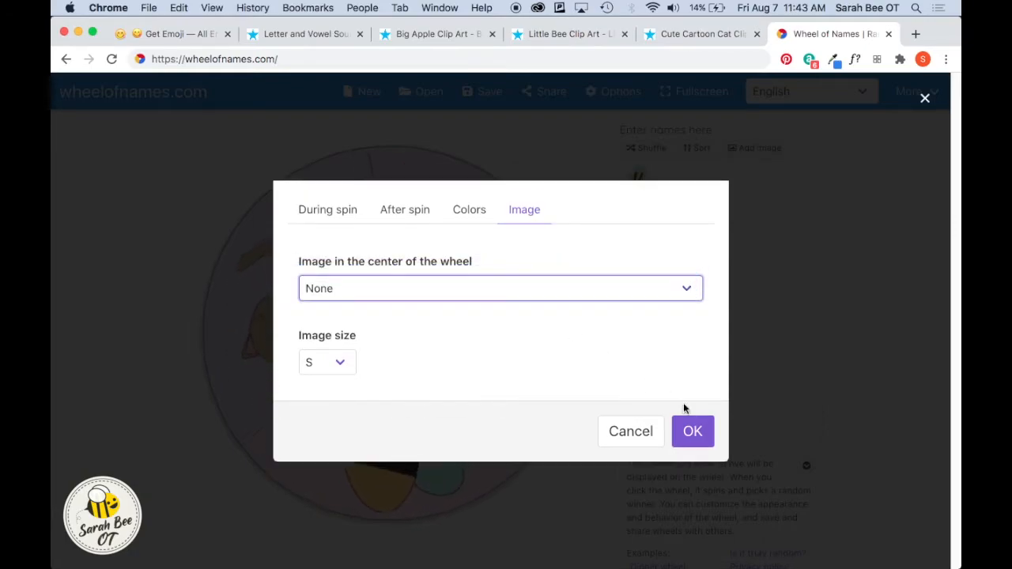
left_click(693, 431)
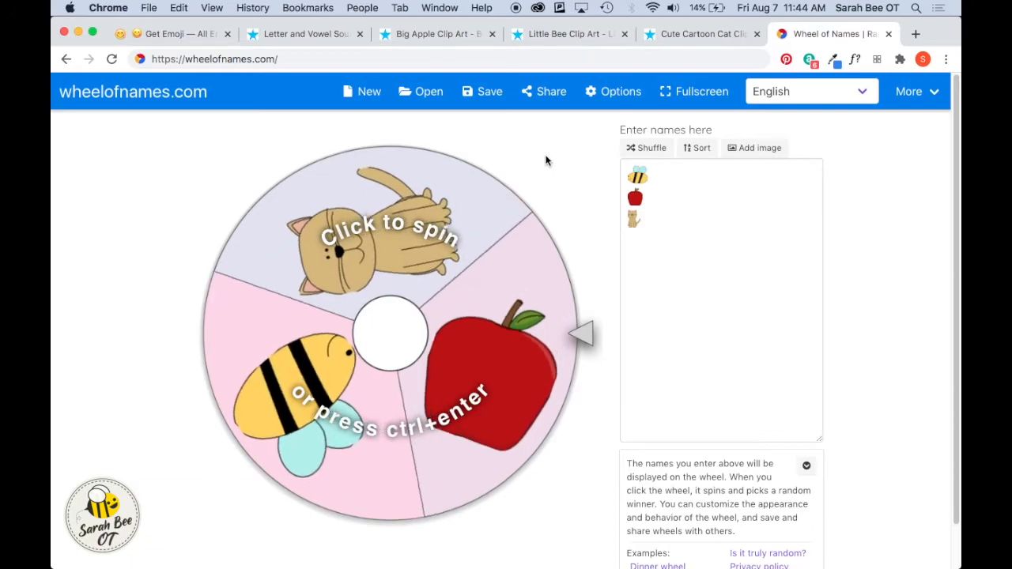
- Save the current wheel as "Animals" and open the saved "Animal Walks" wheel
left_click(490, 95)
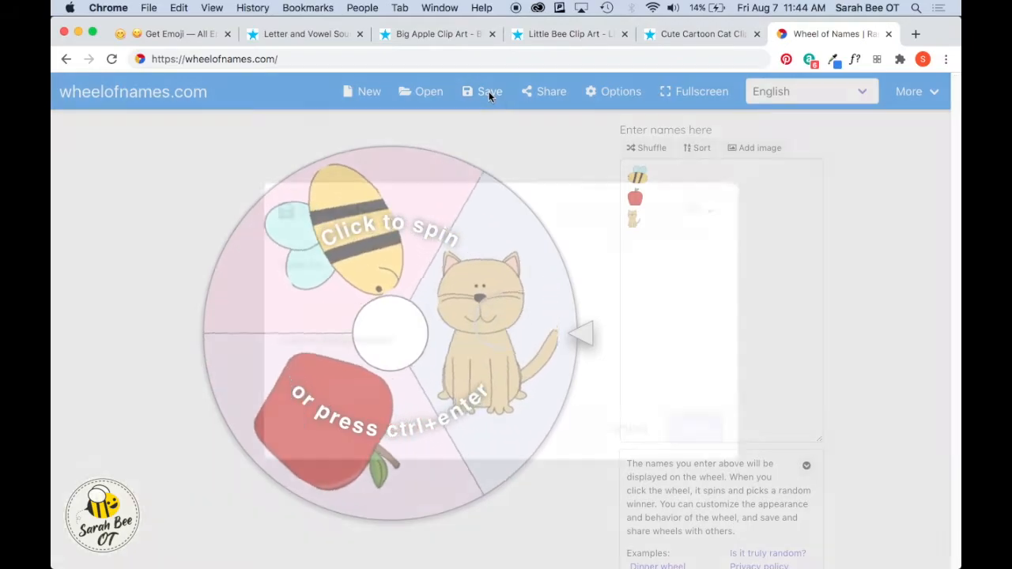
type("Animals")
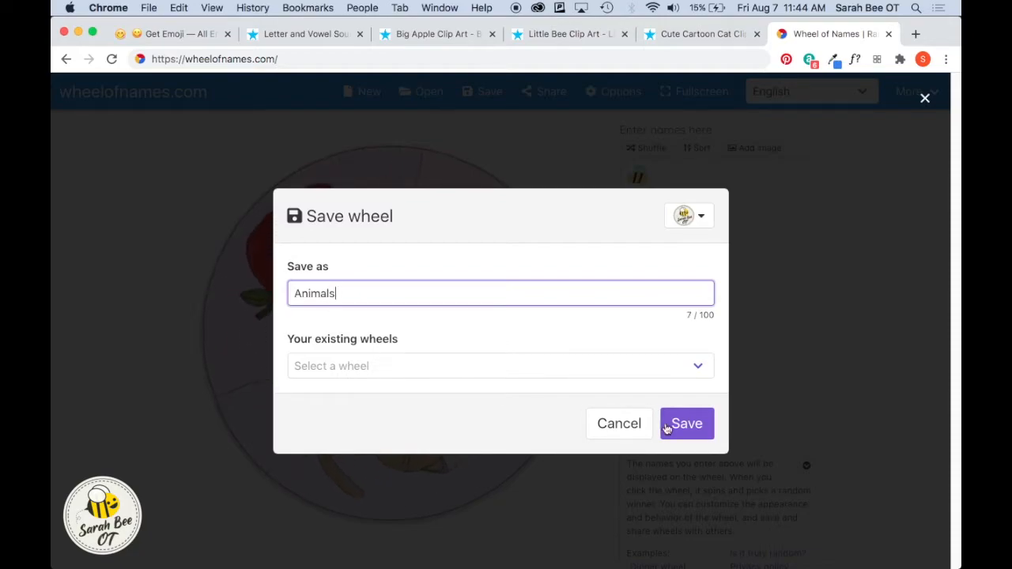
left_click(666, 428)
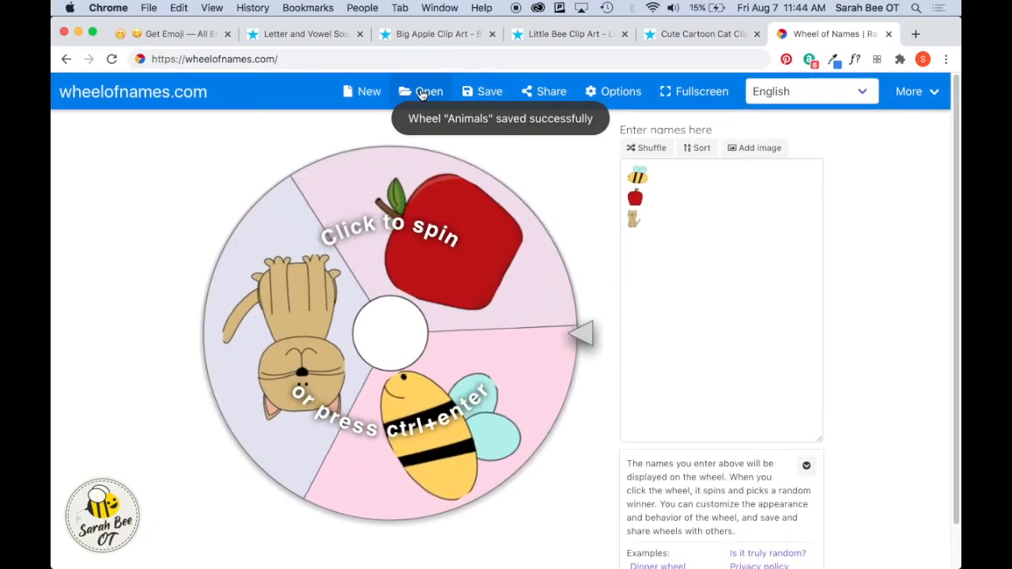
left_click(422, 93)
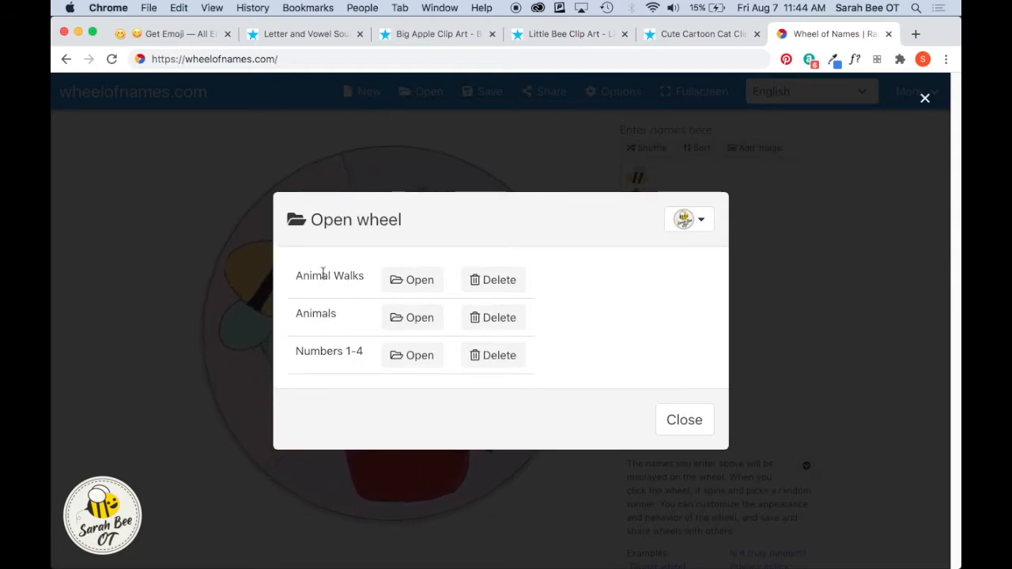
left_click(426, 285)
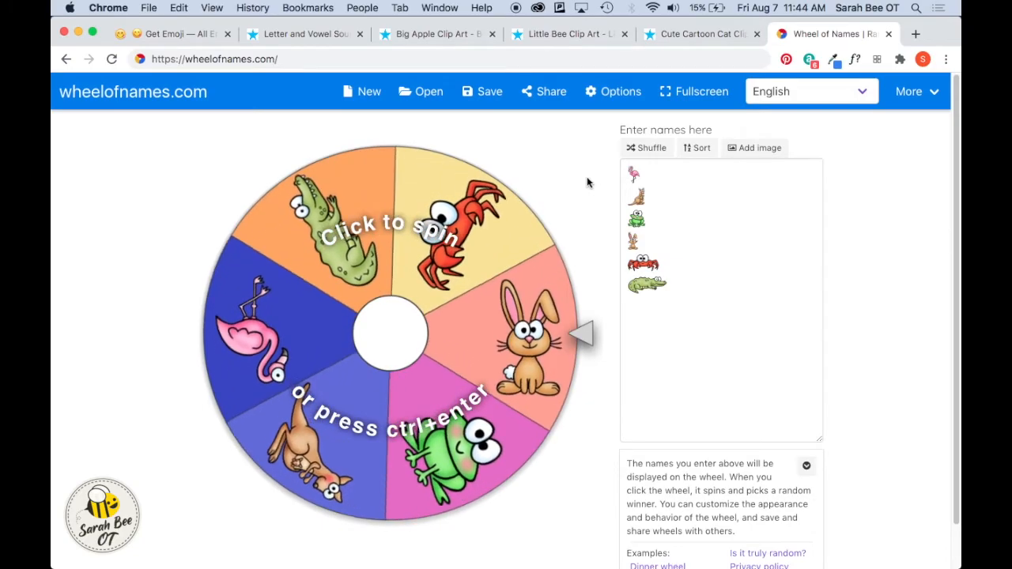
- Create a shareable link that lets people spin the wheel and edit their own copy, and copy the link
left_click(551, 93)
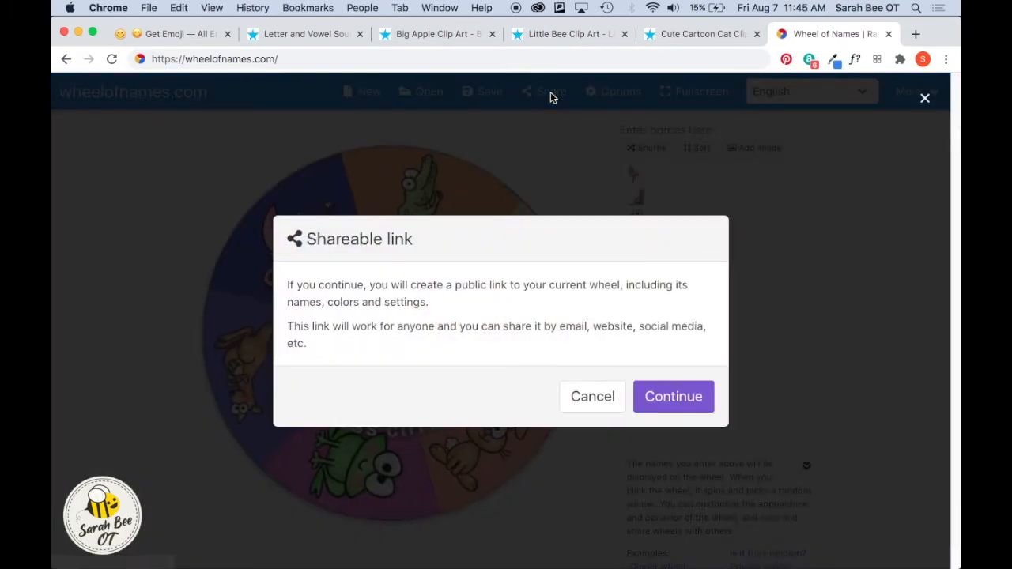
left_click(664, 399)
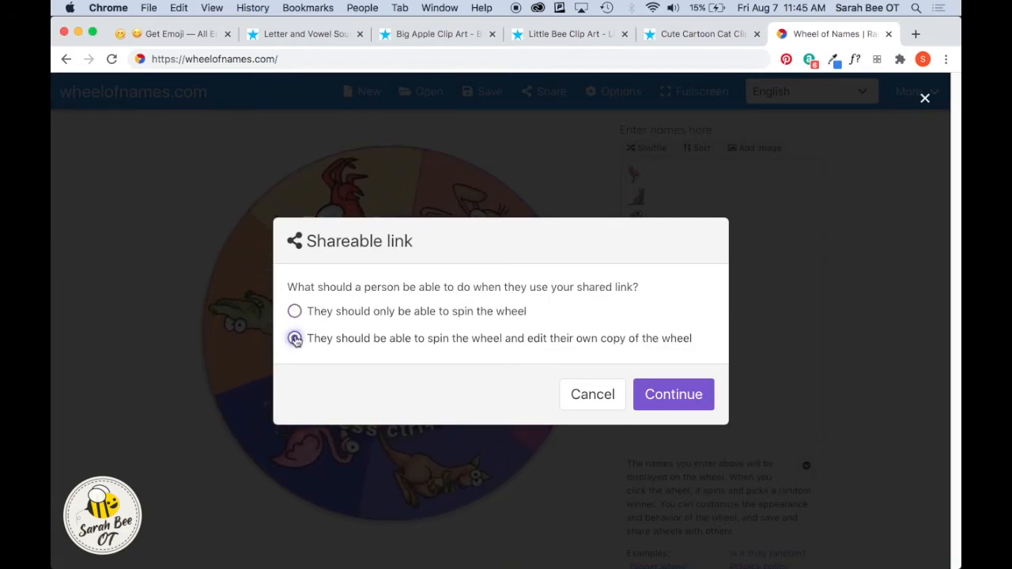
left_click(650, 395)
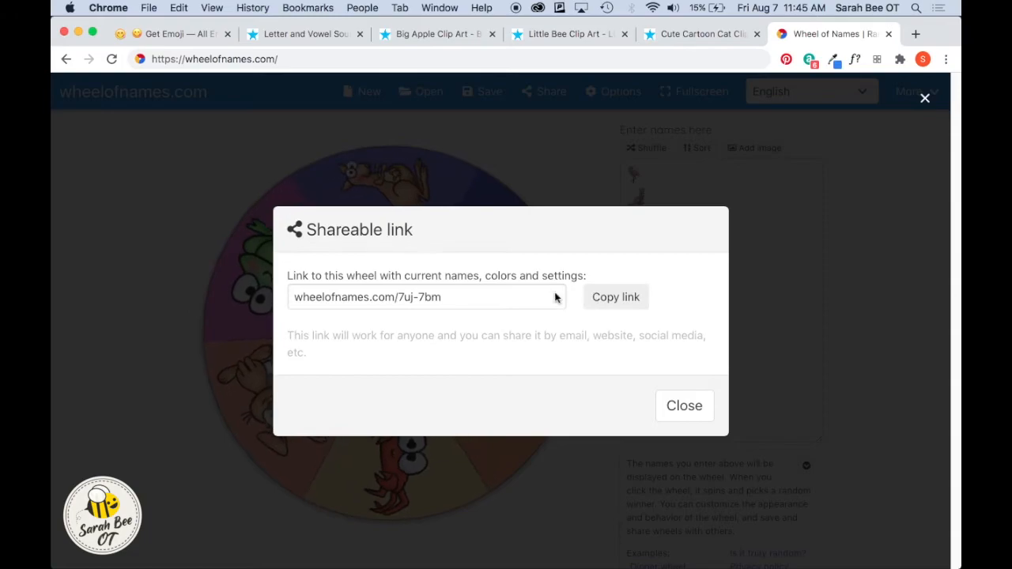
left_click(607, 297)
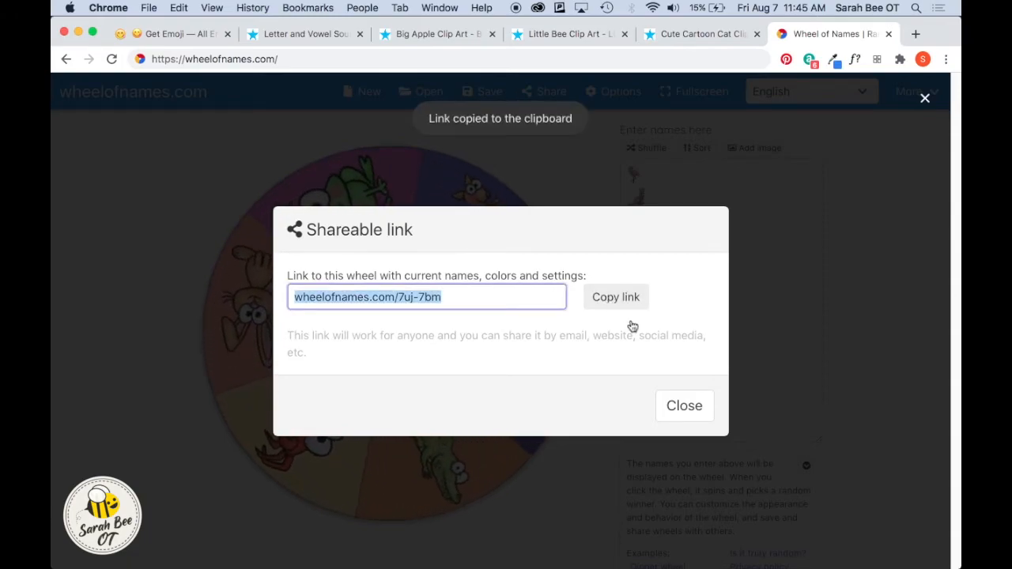
left_click(669, 404)
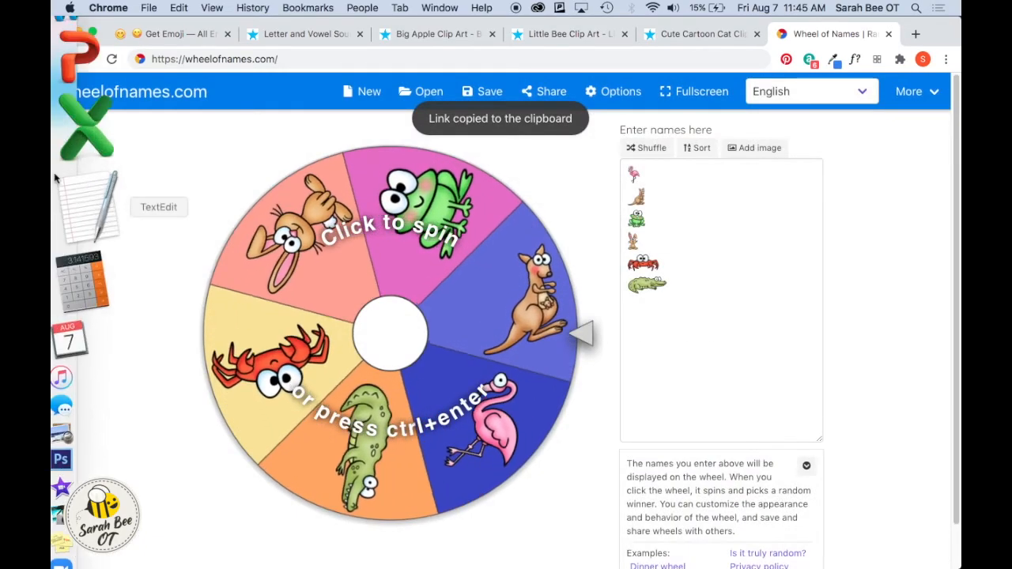
- Switch to Word, close the Media window, and paste the wheel link into the document under the heading "Animals"
left_click(90, 92)
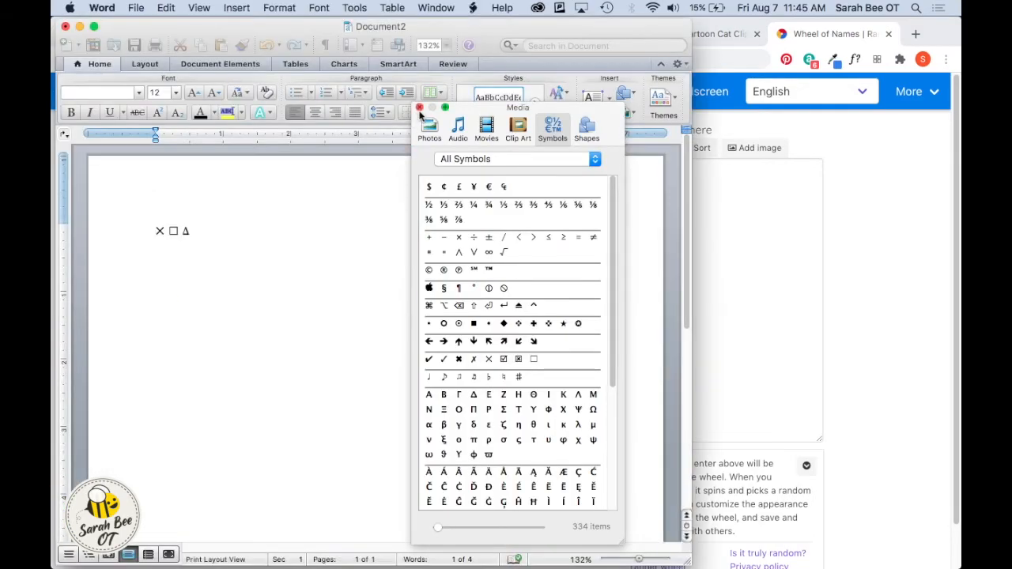
left_click(420, 107)
key("super+v")
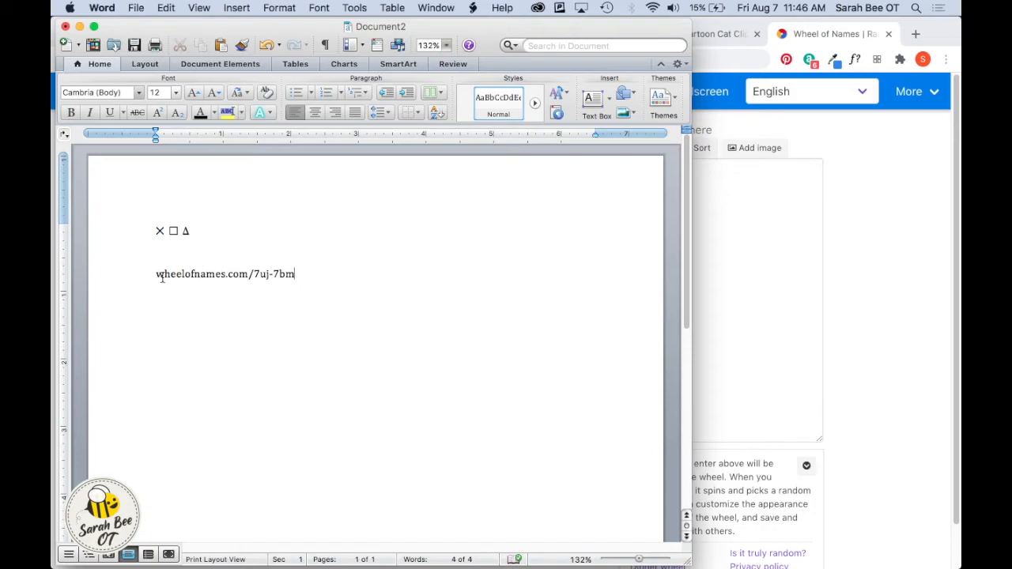
type("Animals")
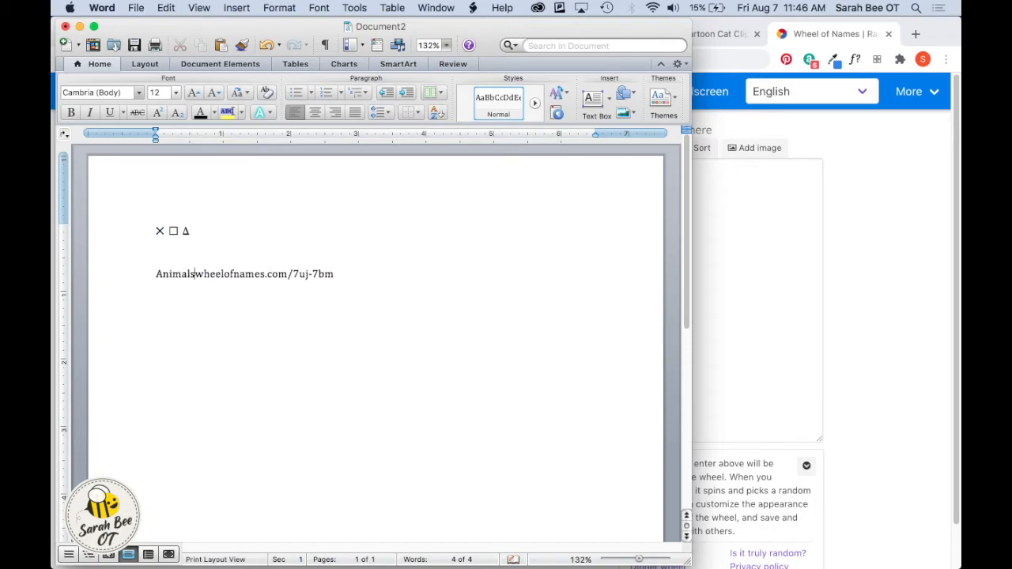
key("Return")
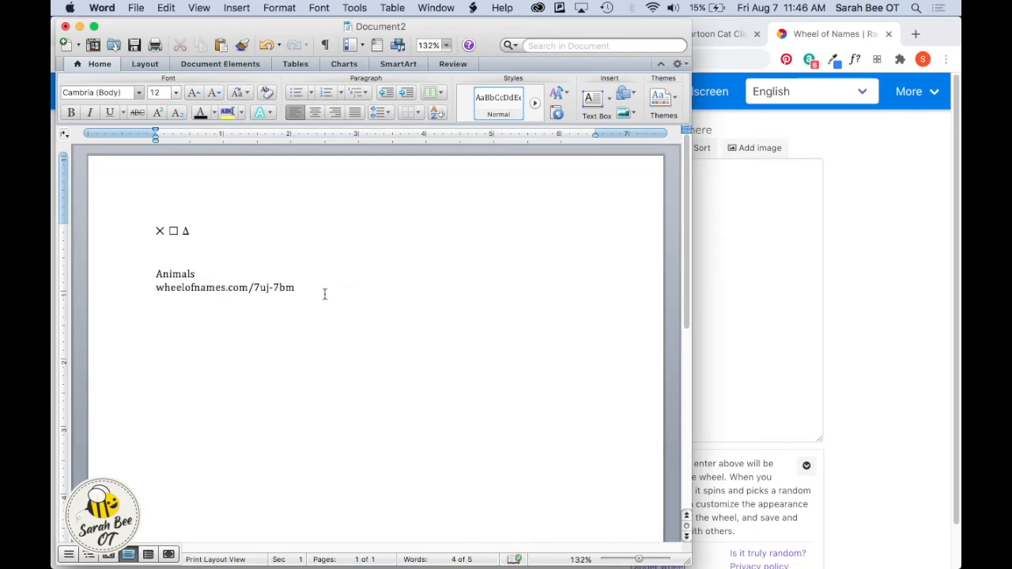
- Select the wheelofnames.com/7uj-7bm link in the document and load it in a new Chrome tab
left_click_drag(309, 289, 156, 289)
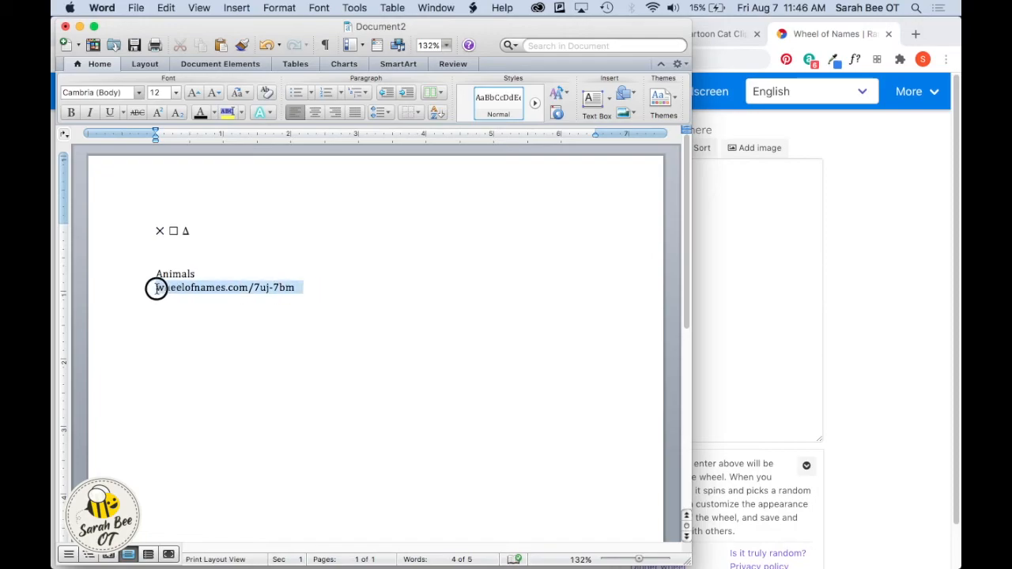
left_click(914, 36)
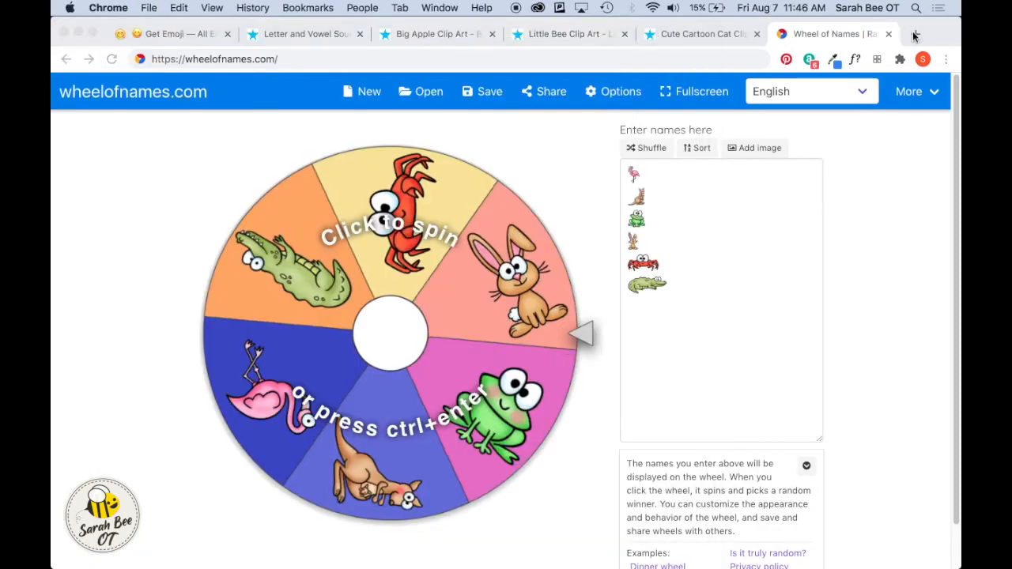
key("super+v")
key("Return")
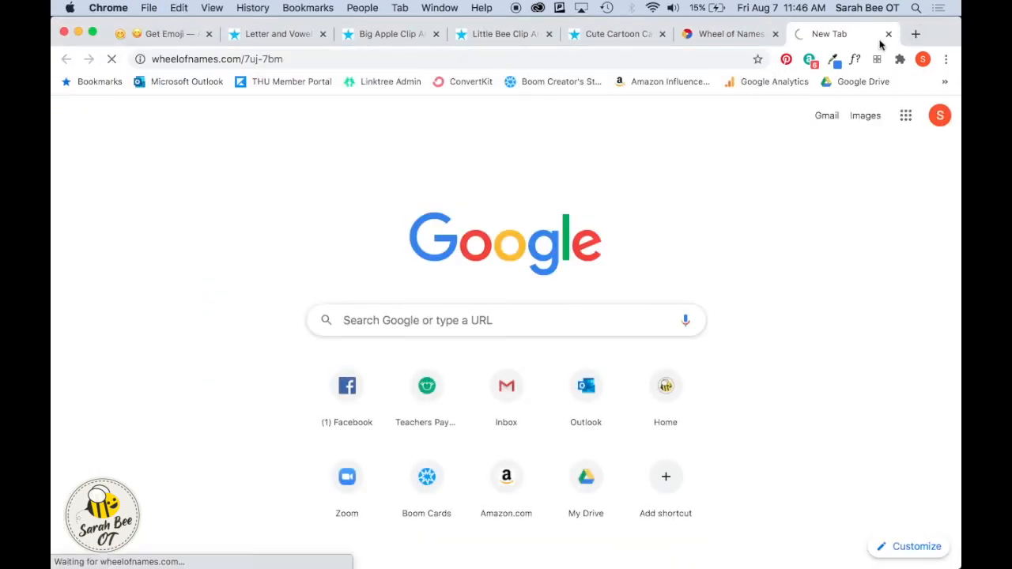